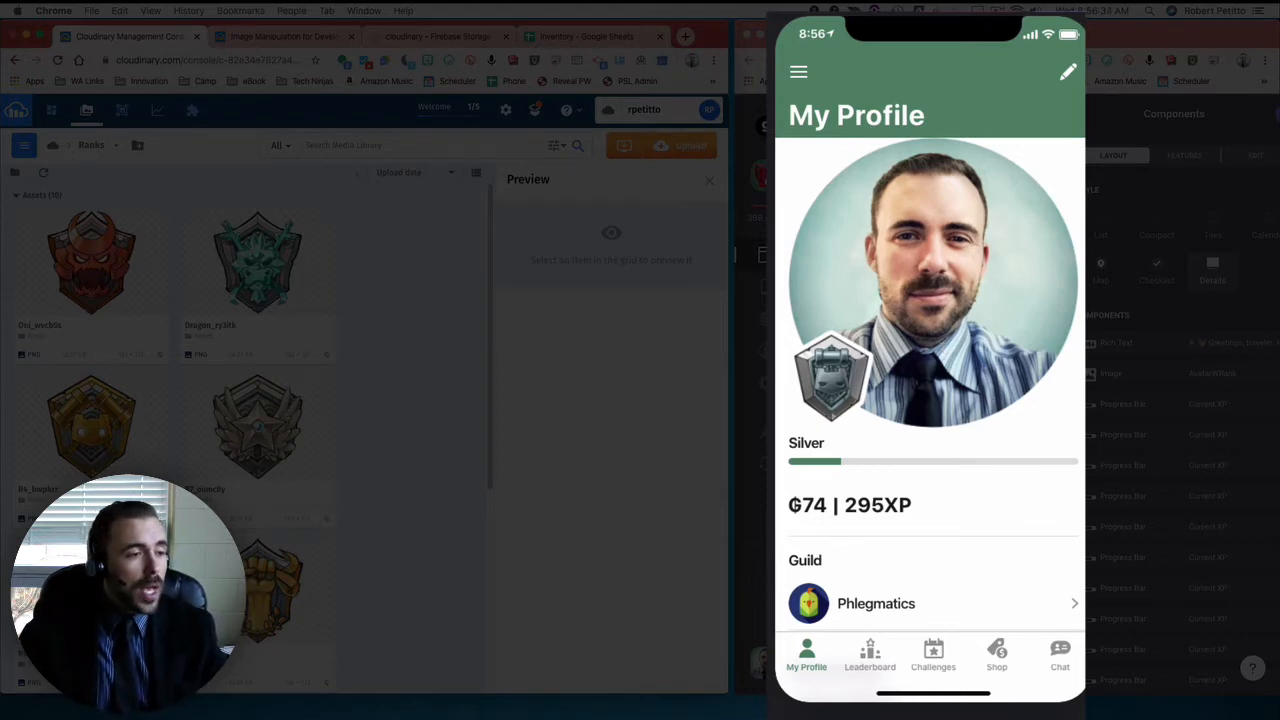
- Open the Badges screen in the app preview and compare its badges by removing and restoring the final letter of the preview user's e-mail
{"action": "left_click", "coordinate": [799, 73]}
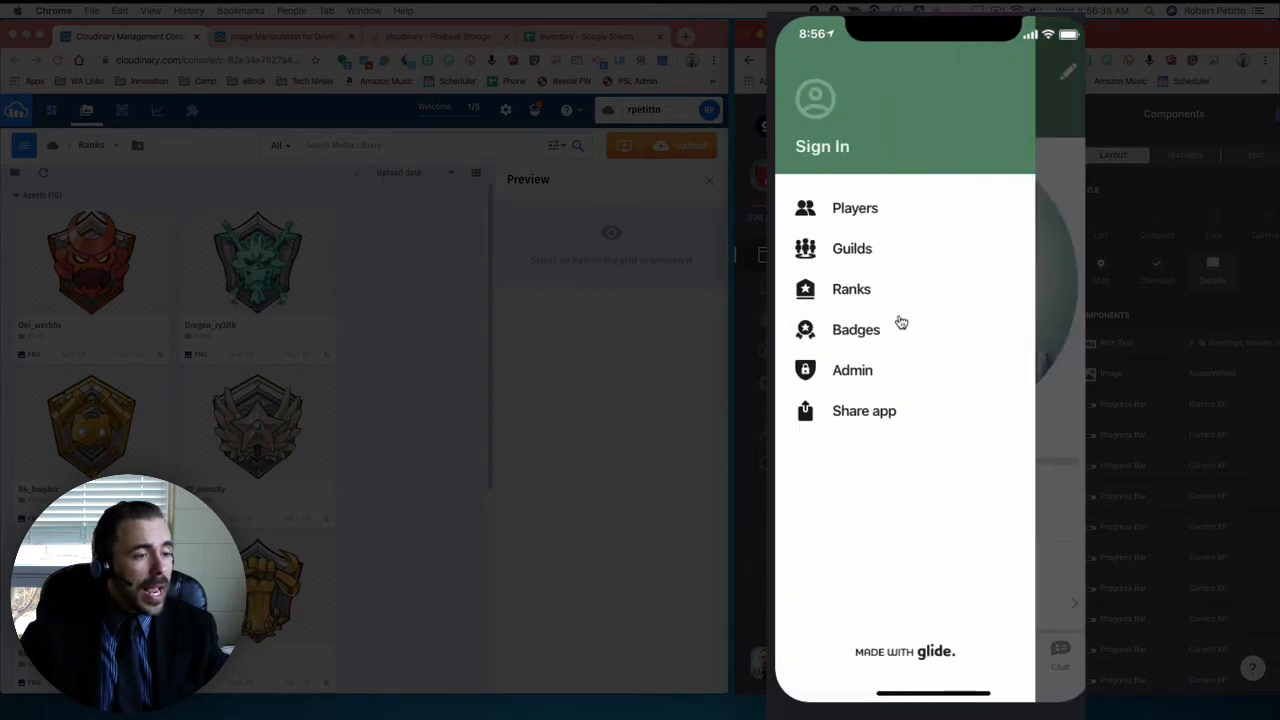
{"action": "left_click", "coordinate": [868, 335]}
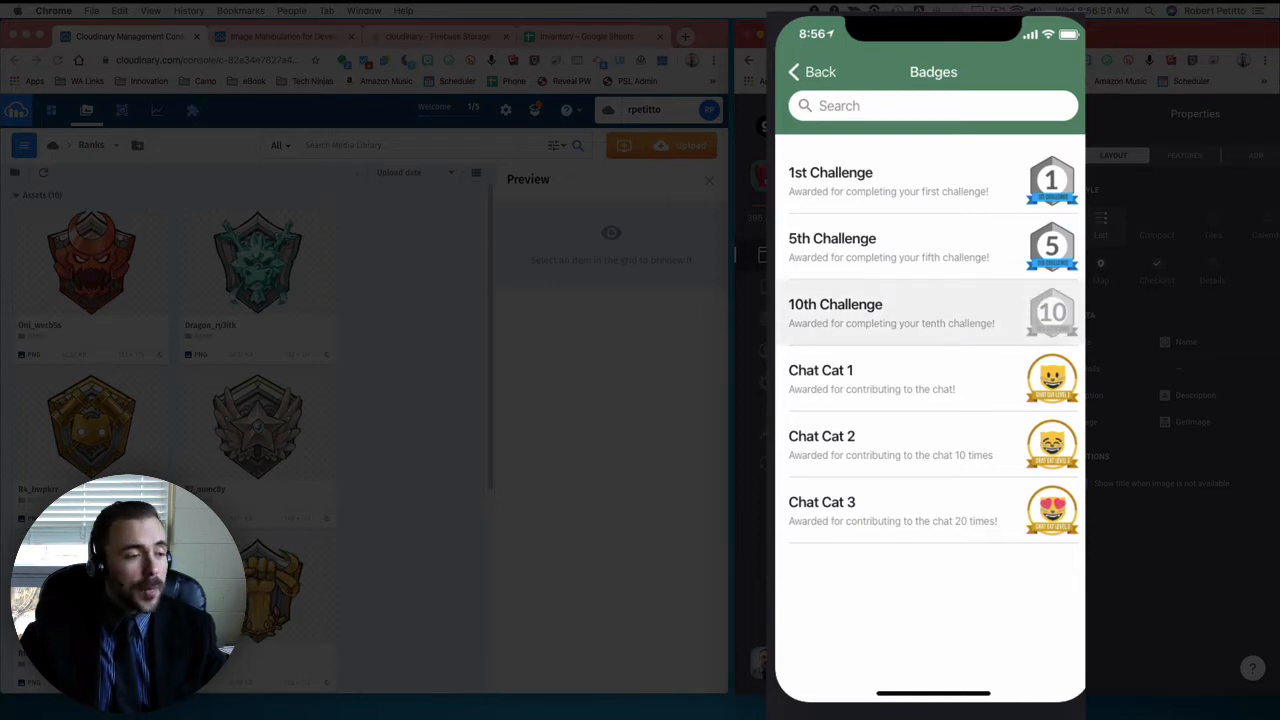
{"action": "left_click", "coordinate": [765, 350]}
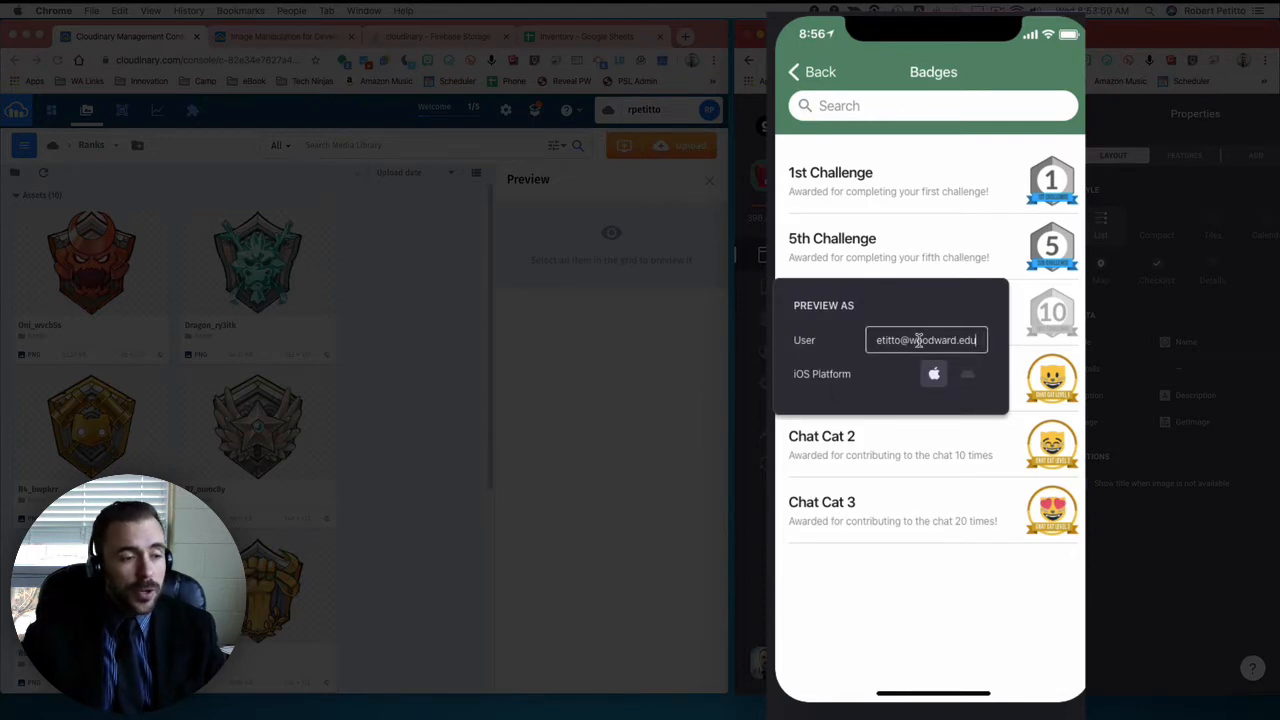
{"action": "key", "text": "BackSpace"}
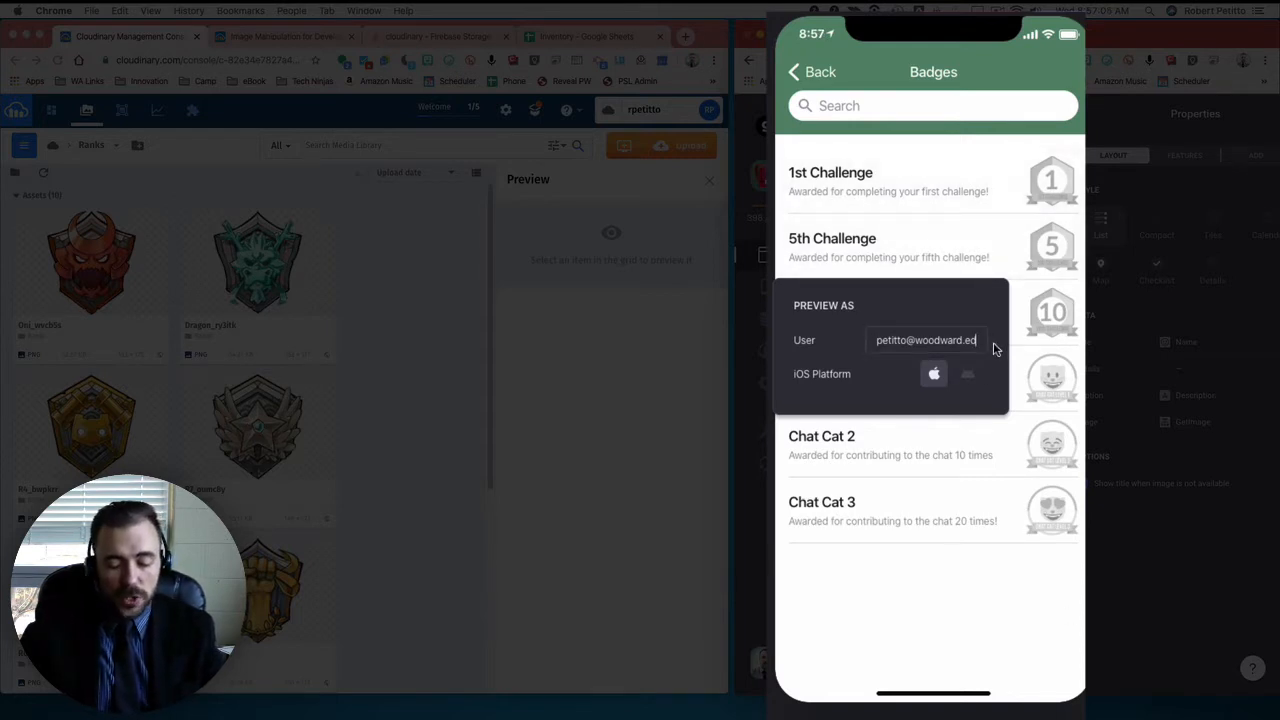
{"action": "type", "text": "u"}
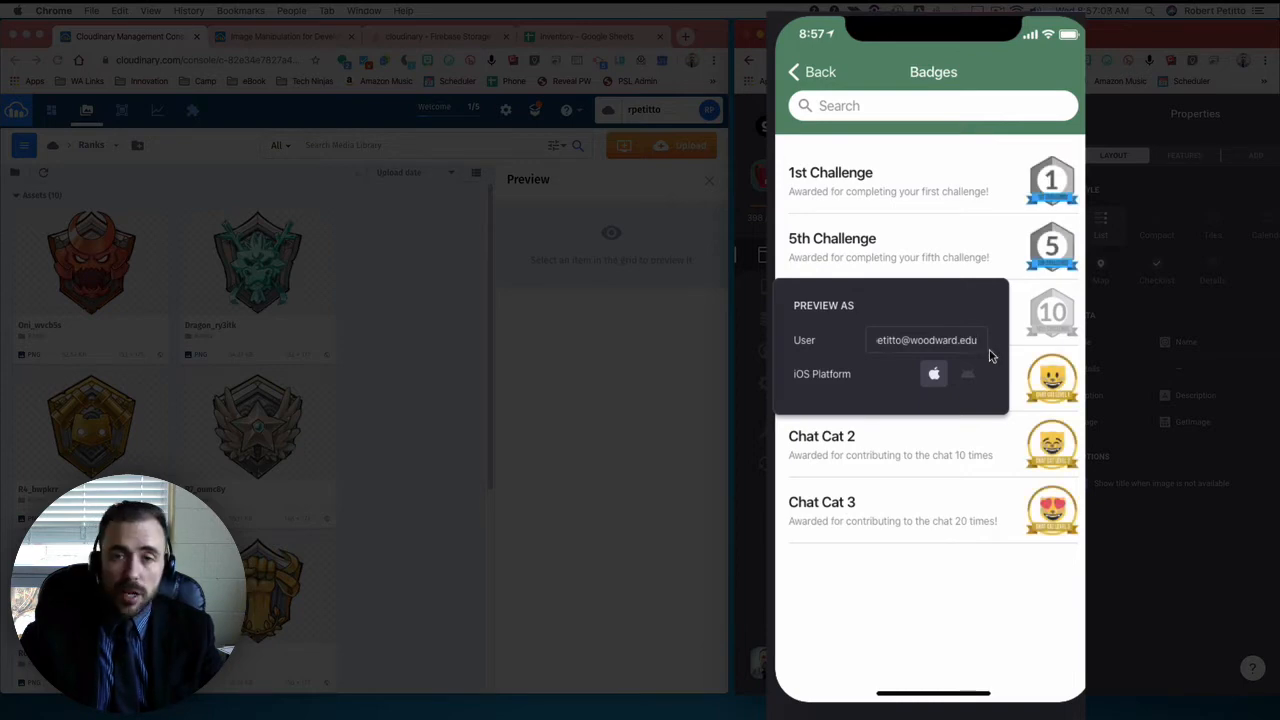
- Open the Ranks screen in the app preview to examine the list of rank images
{"action": "left_click", "coordinate": [800, 73]}
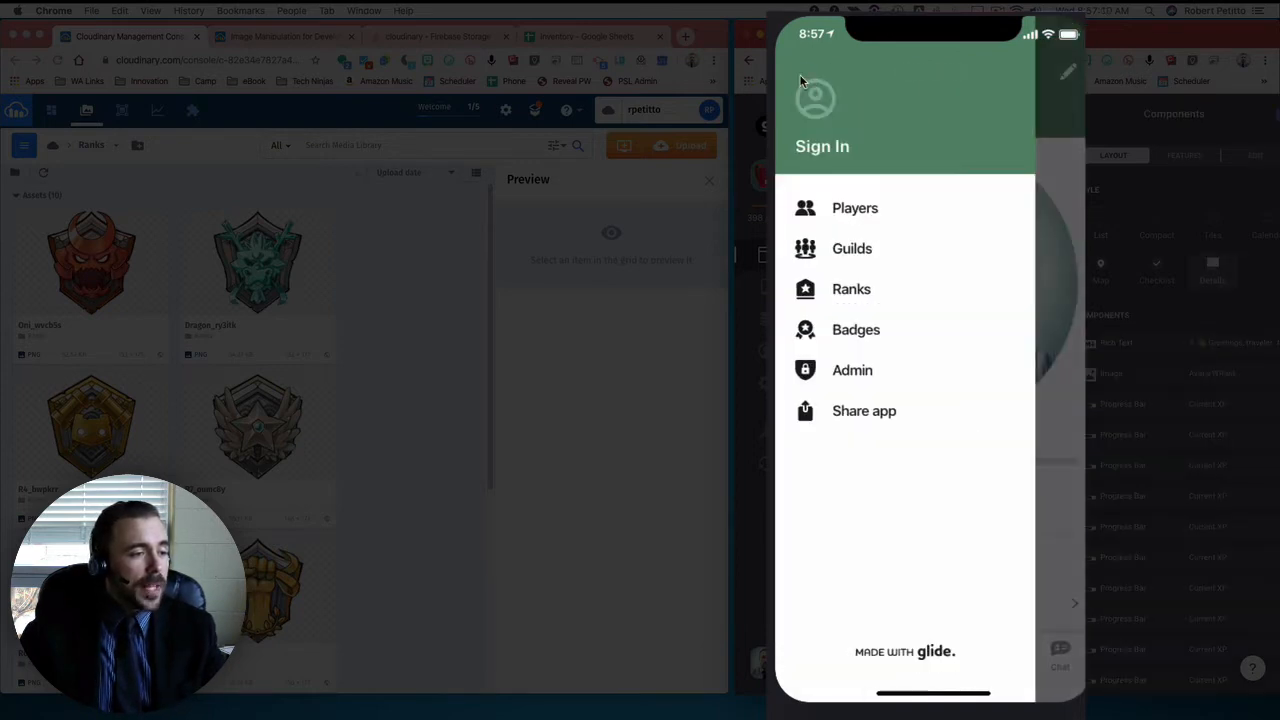
{"action": "left_click", "coordinate": [866, 295]}
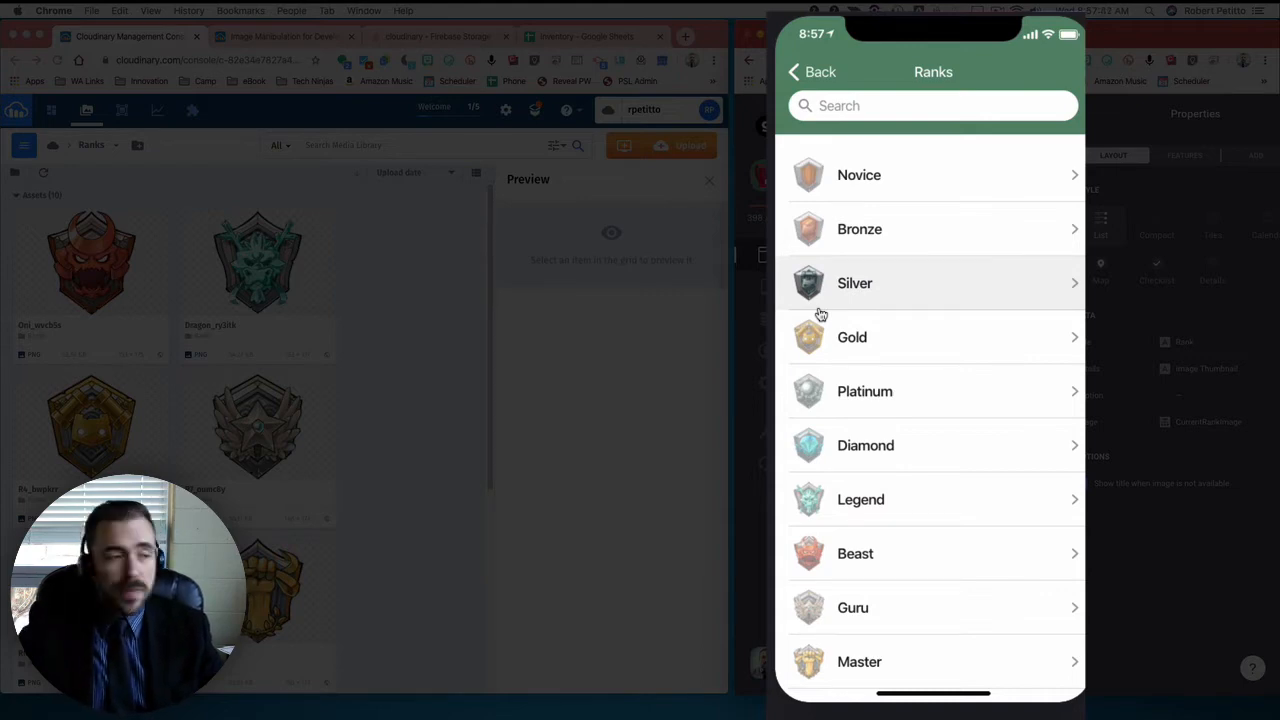
{"action": "left_click", "coordinate": [806, 72]}
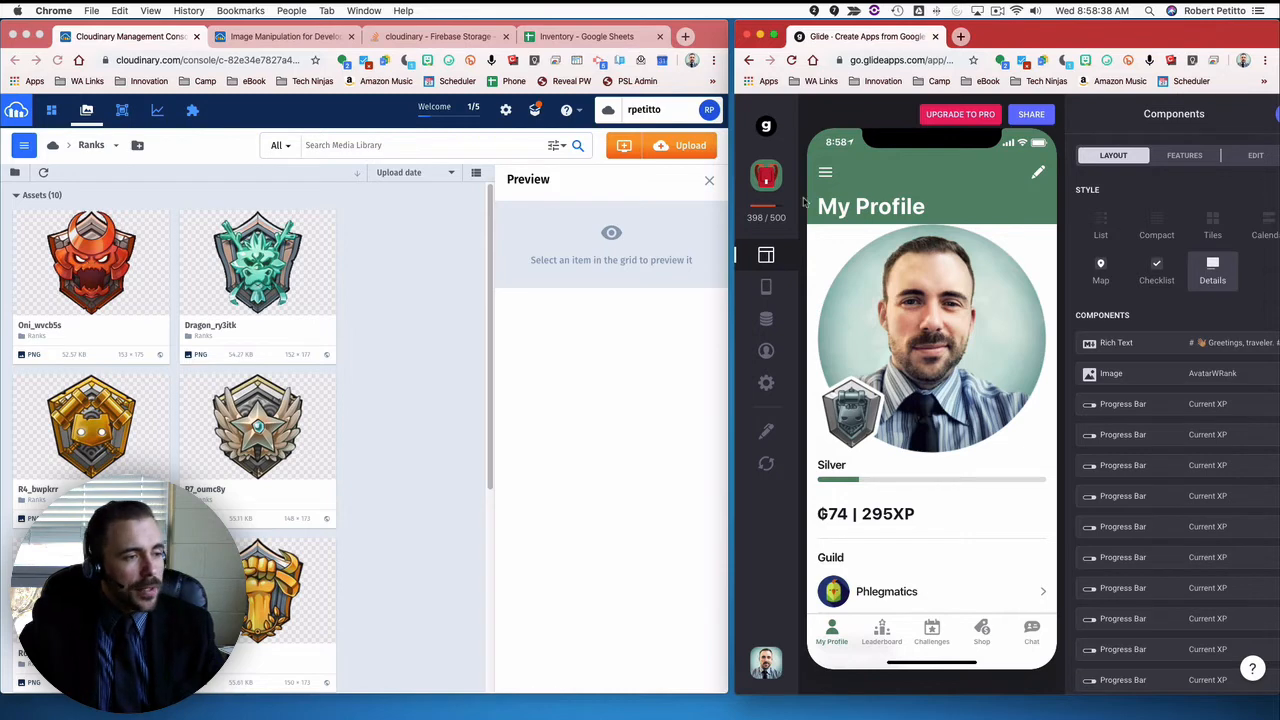
{"action": "left_click", "coordinate": [825, 172]}
{"action": "left_click", "coordinate": [866, 344]}
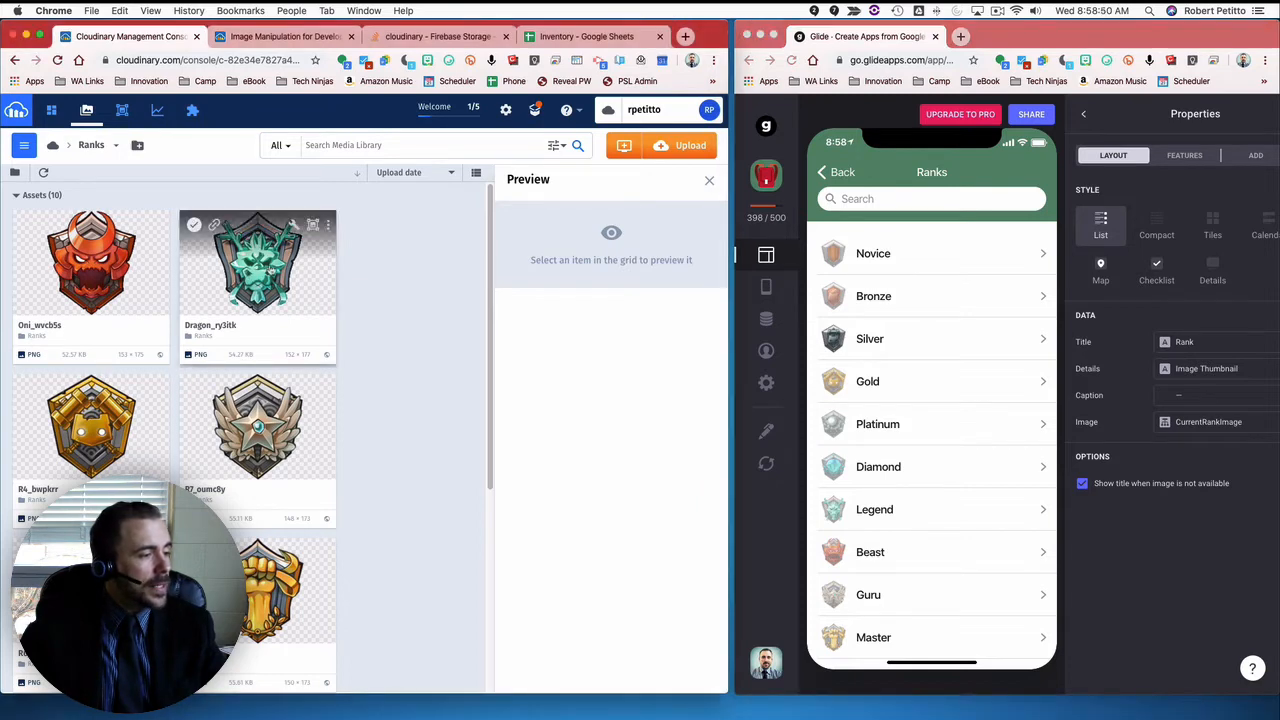
- Open the details of the Dragon_ry3itk image from the Ranks folder in Cloudinary
{"action": "left_click", "coordinate": [270, 268]}
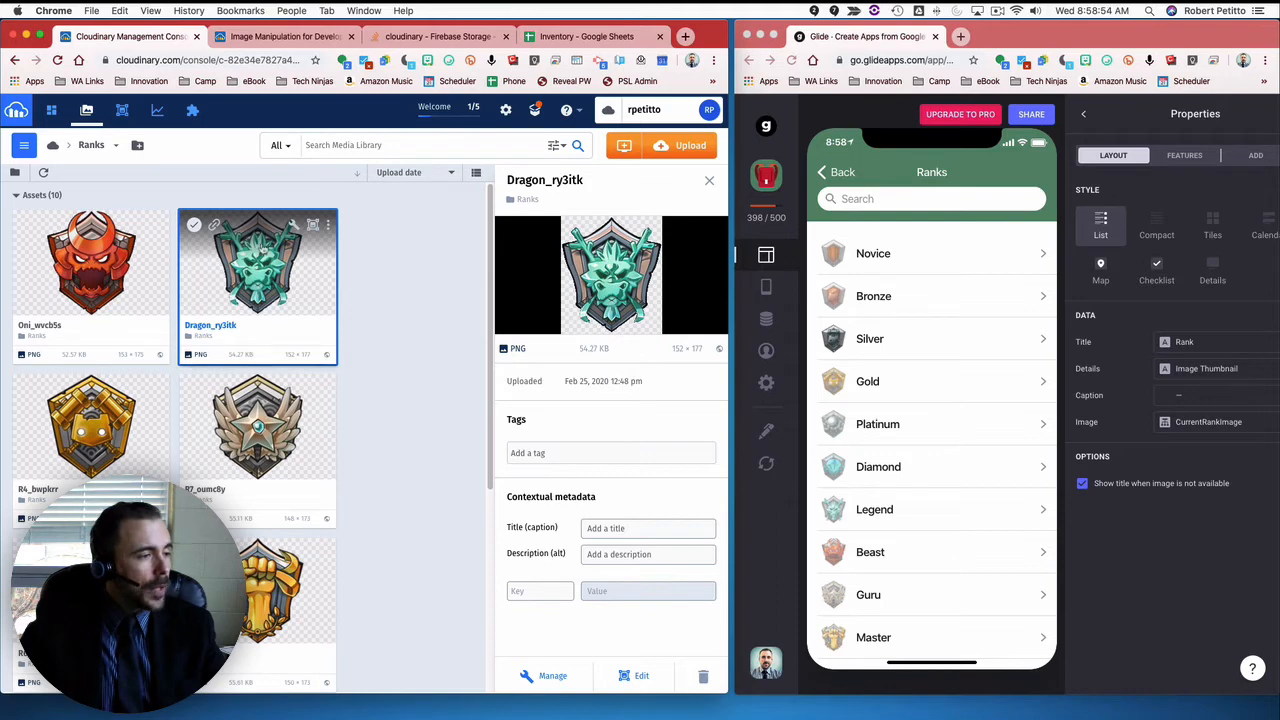
{"action": "double_click", "coordinate": [273, 268]}
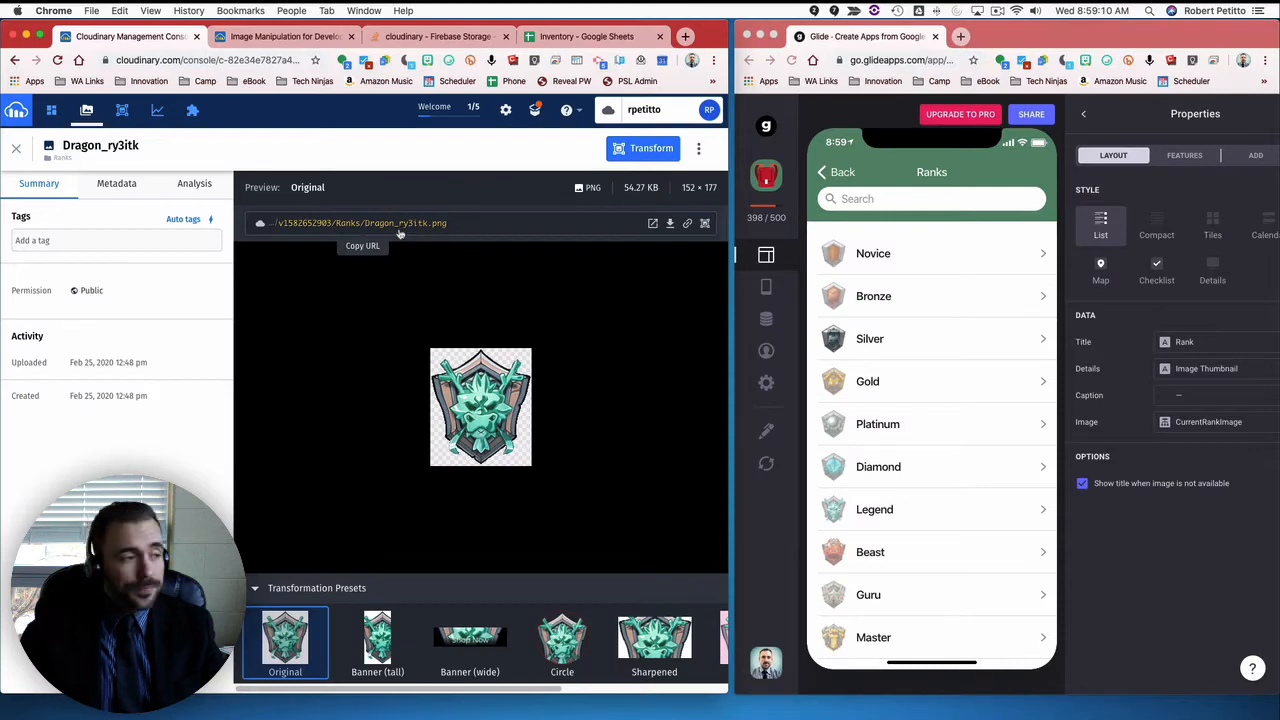
- Switch to the Inventory spreadsheet in Google Sheets and examine the Image URL of the Legend rank
{"action": "left_click", "coordinate": [573, 42]}
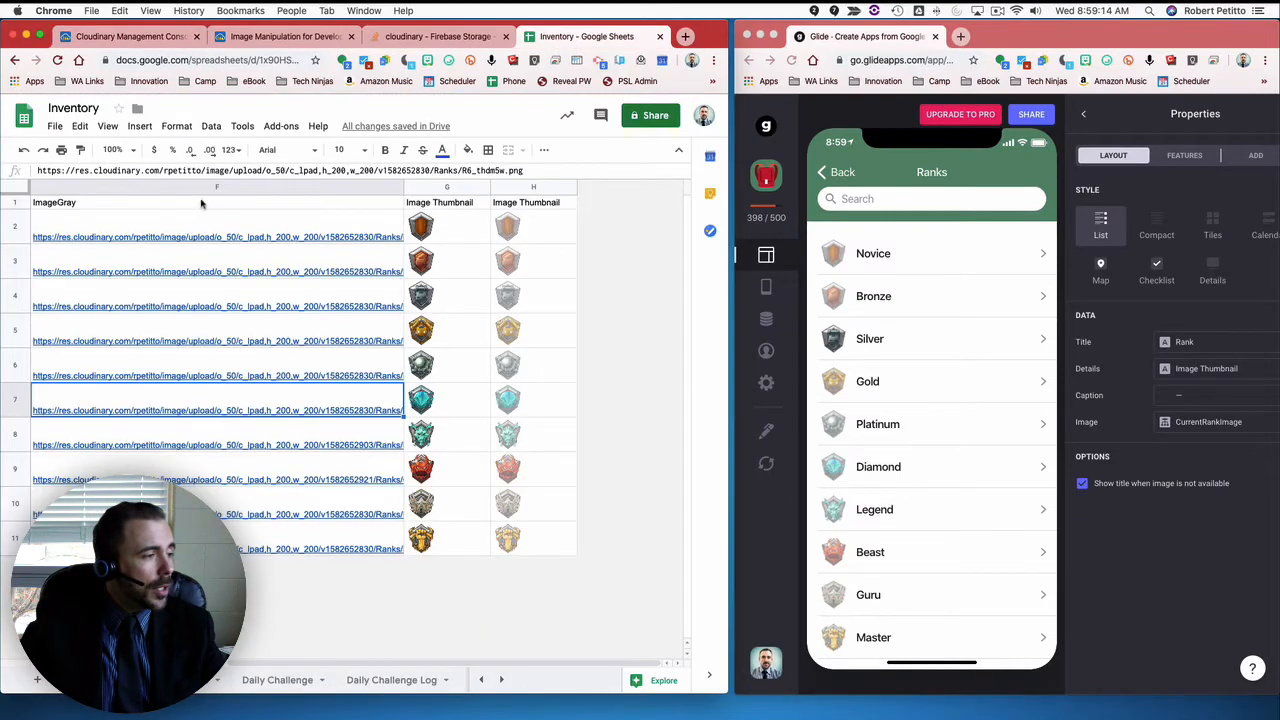
{"action": "scroll", "coordinate": [215, 205], "scroll_direction": "left", "scroll_amount": 5}
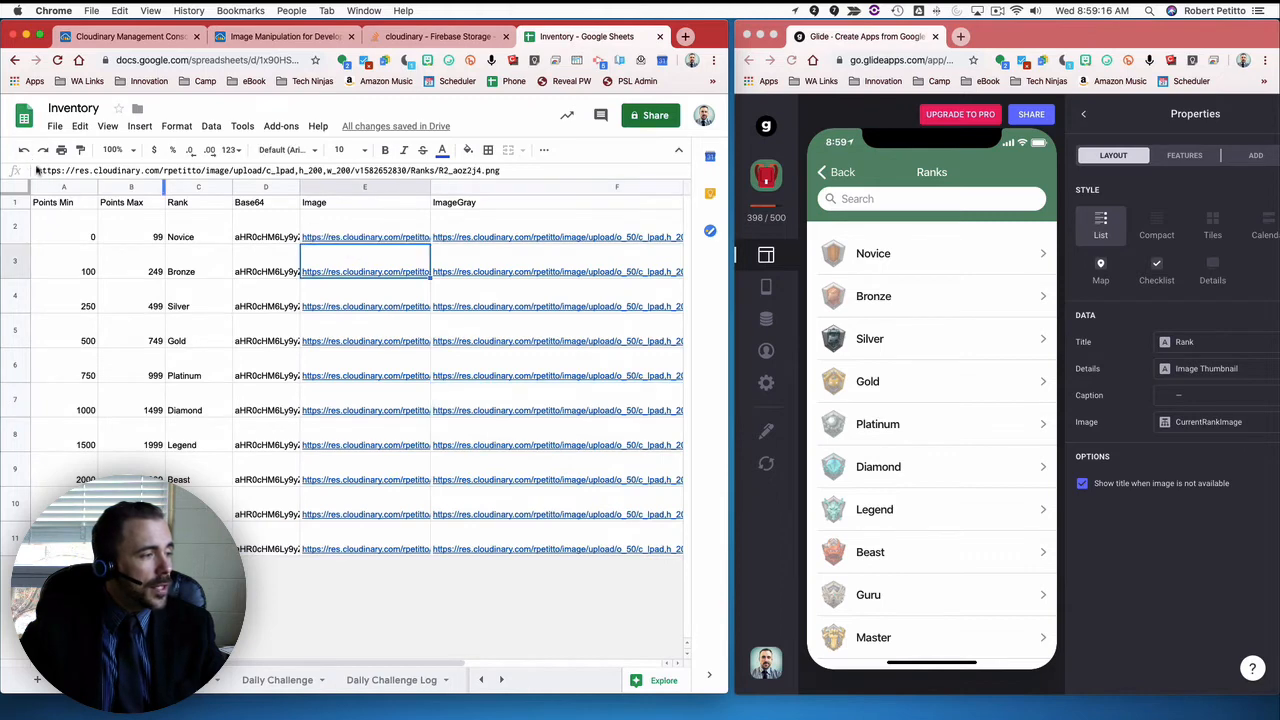
{"action": "key", "text": "Return"}
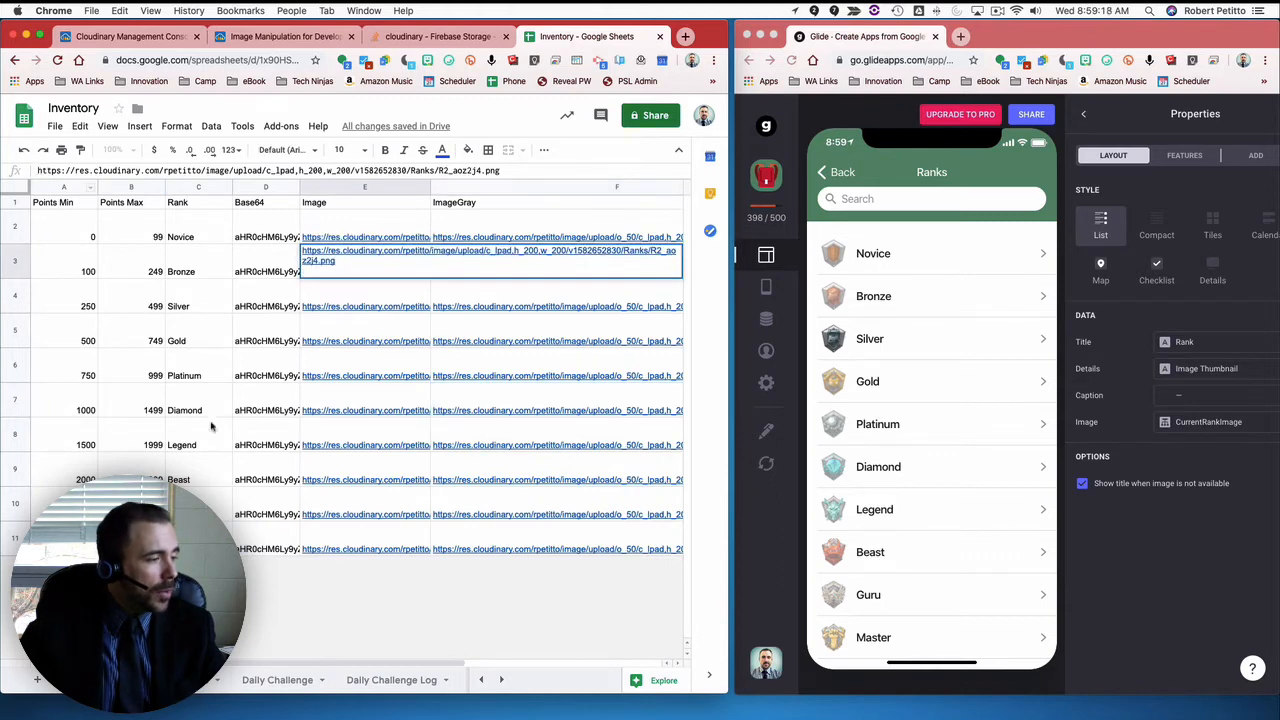
{"action": "left_click", "coordinate": [305, 445]}
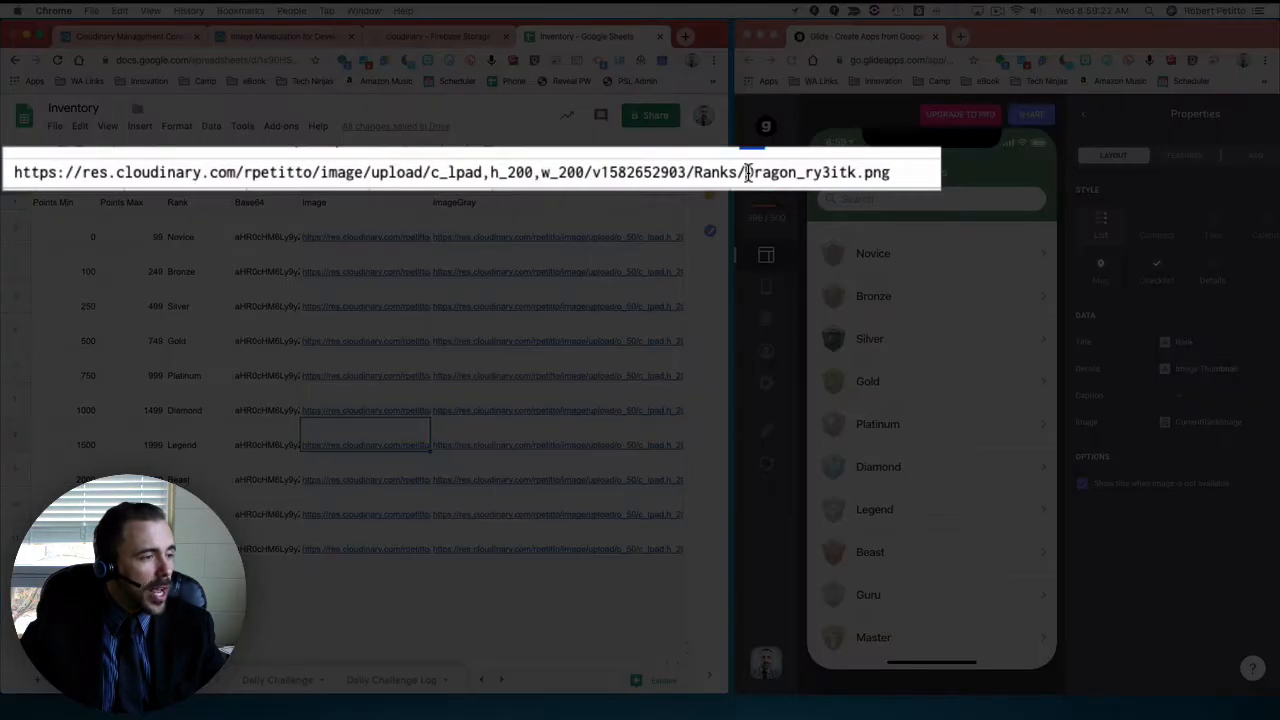
{"action": "left_click_drag", "start_coordinate": [578, 172], "coordinate": [651, 172]}
{"action": "left_click_drag", "start_coordinate": [843, 172], "coordinate": [150, 180]}
{"action": "left_click", "coordinate": [890, 173]}
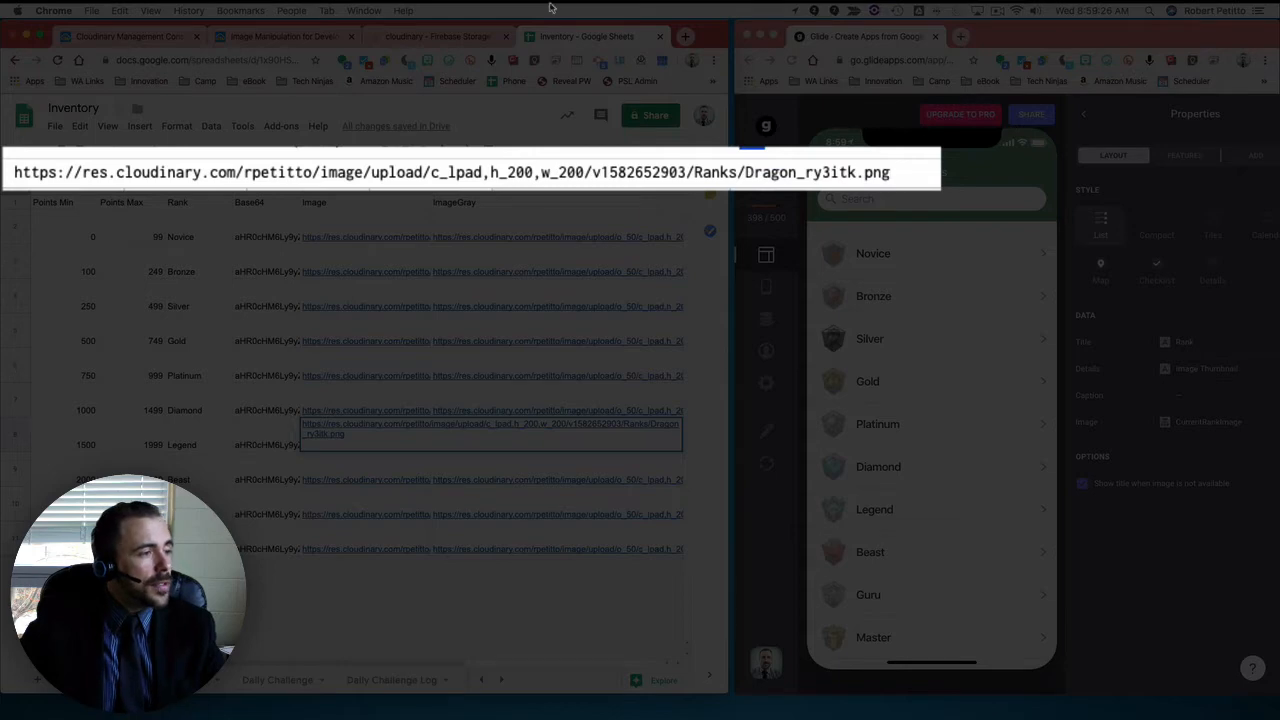
- Switch back to Cloudinary and open the Dragon_ry3itk image for transformation
{"action": "left_click", "coordinate": [131, 37]}
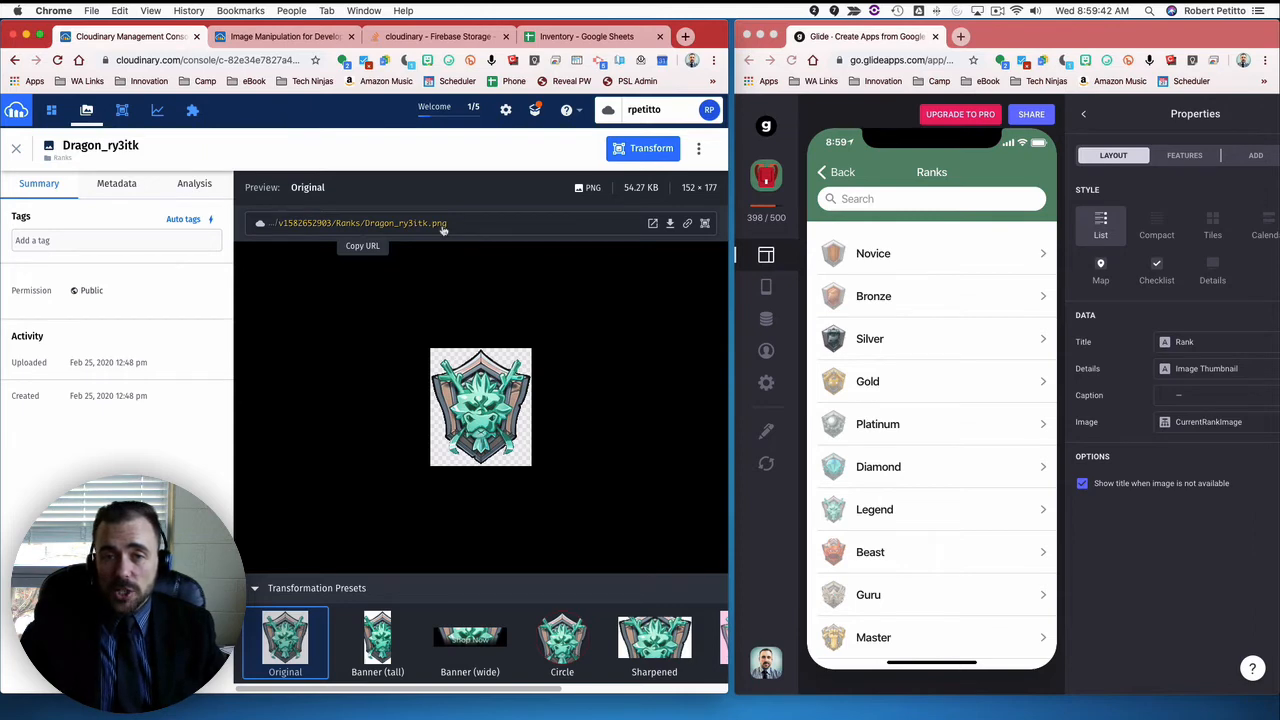
{"action": "left_click", "coordinate": [648, 150]}
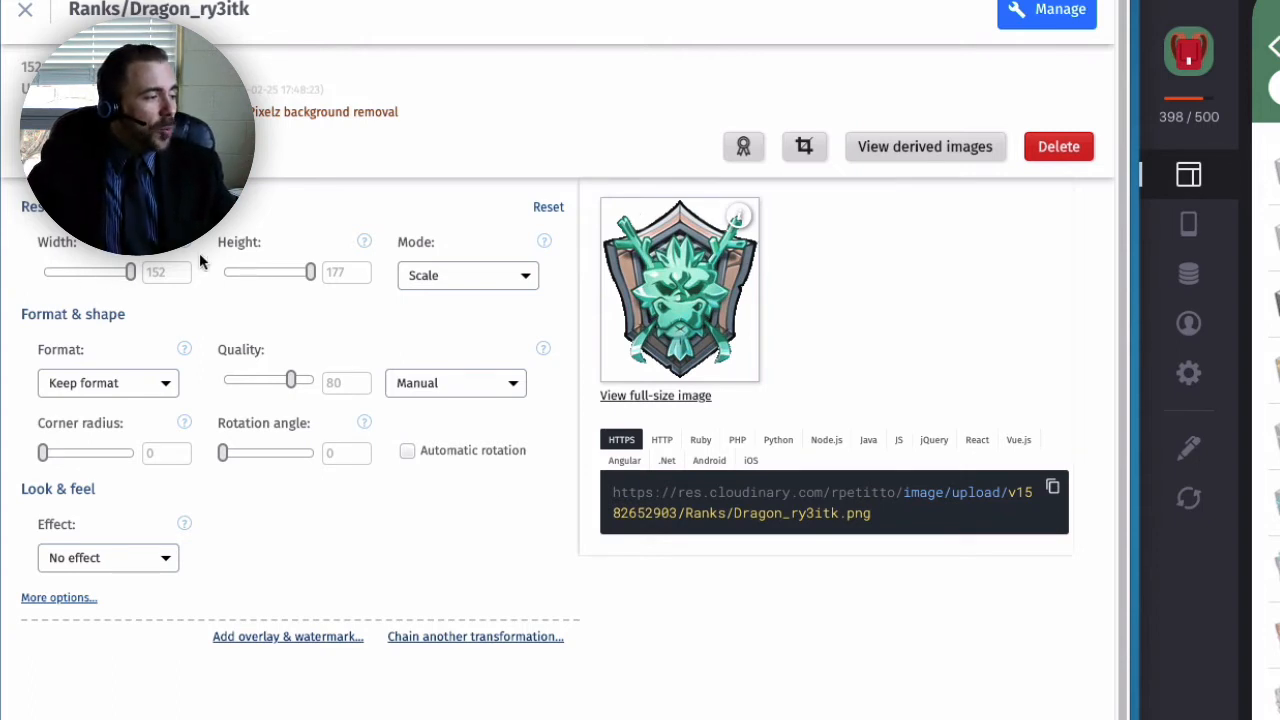
- Examine the resize modes and effects available for transforming the dragon image
{"action": "left_click", "coordinate": [474, 280]}
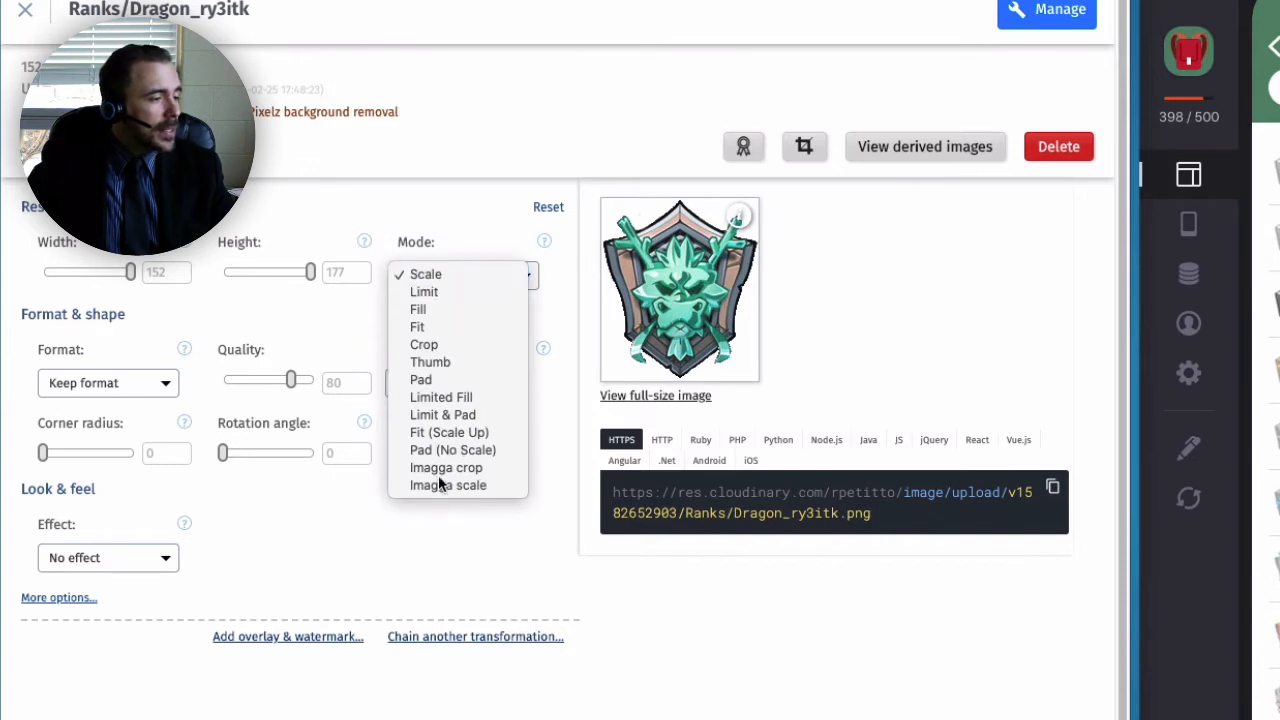
{"action": "left_click", "coordinate": [258, 336]}
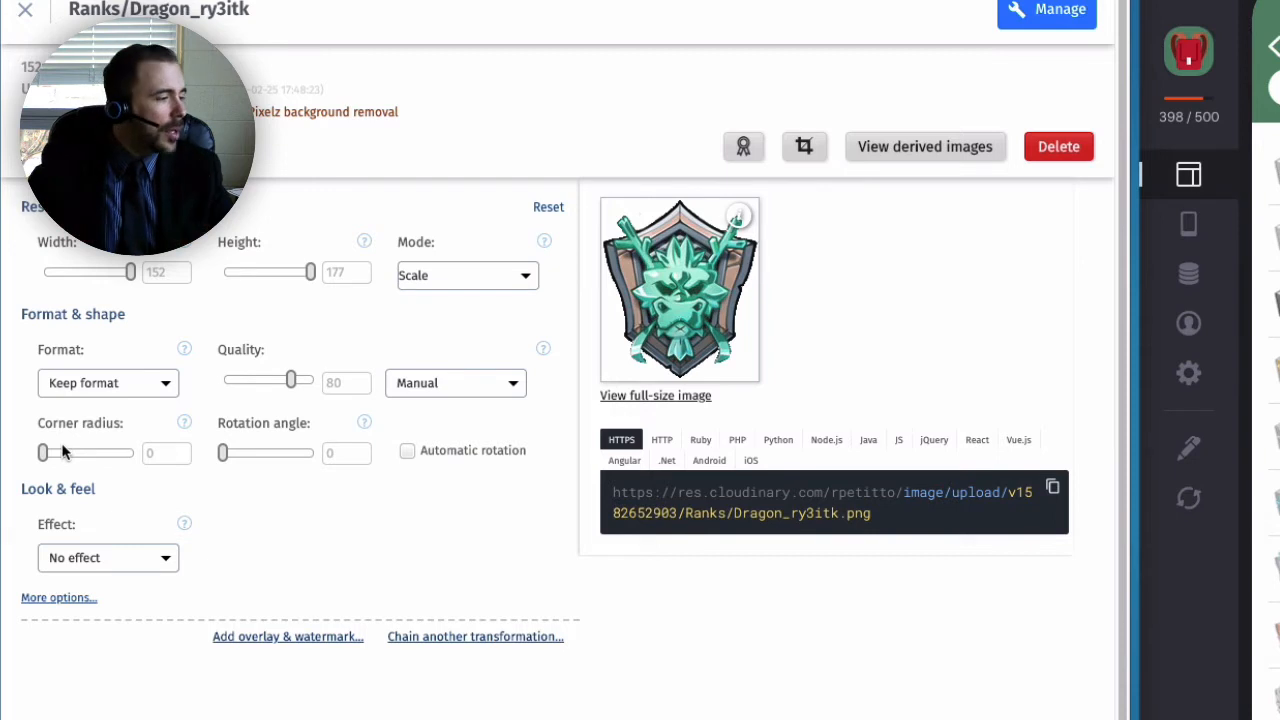
{"action": "left_click", "coordinate": [125, 560]}
{"action": "scroll", "coordinate": [120, 670], "scroll_direction": "down", "scroll_amount": 10}
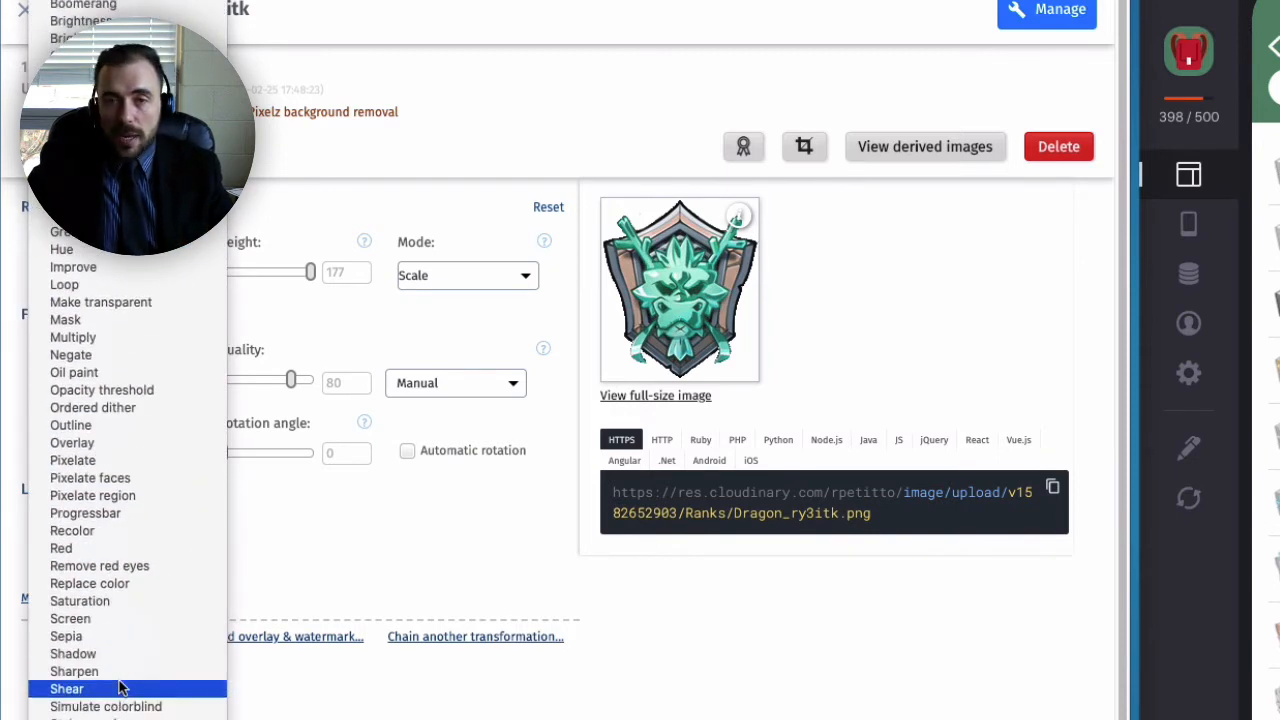
{"action": "left_click", "coordinate": [406, 543]}
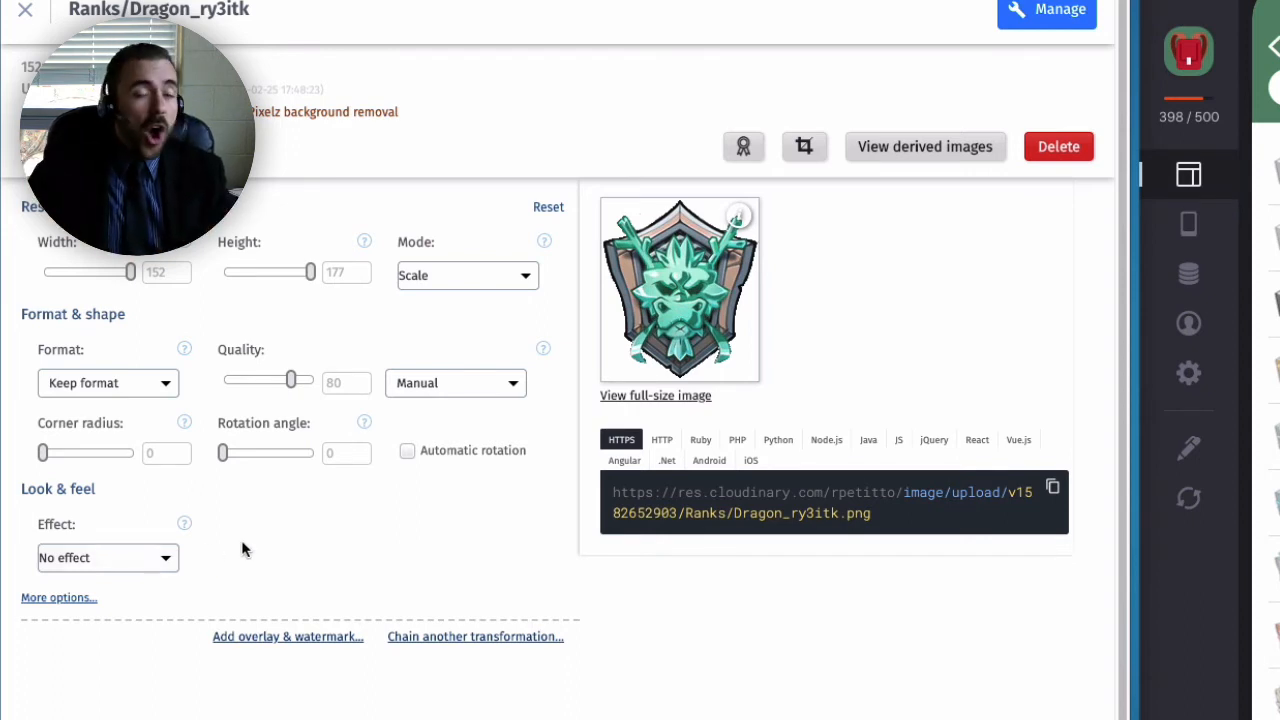
- Apply the Shadow effect to the dragon image and refresh its preview
{"action": "left_click", "coordinate": [98, 558]}
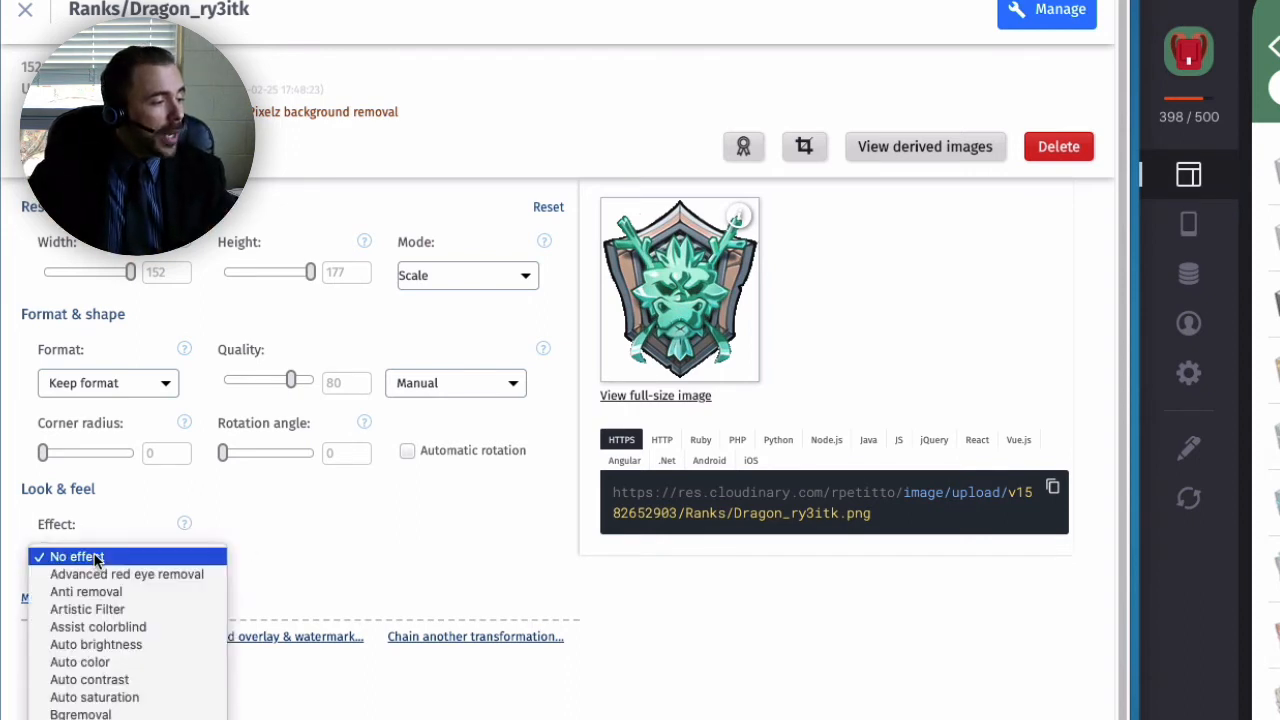
{"action": "scroll", "coordinate": [100, 594], "scroll_direction": "down", "scroll_amount": 5}
{"action": "scroll", "coordinate": [128, 594], "scroll_direction": "down", "scroll_amount": 5}
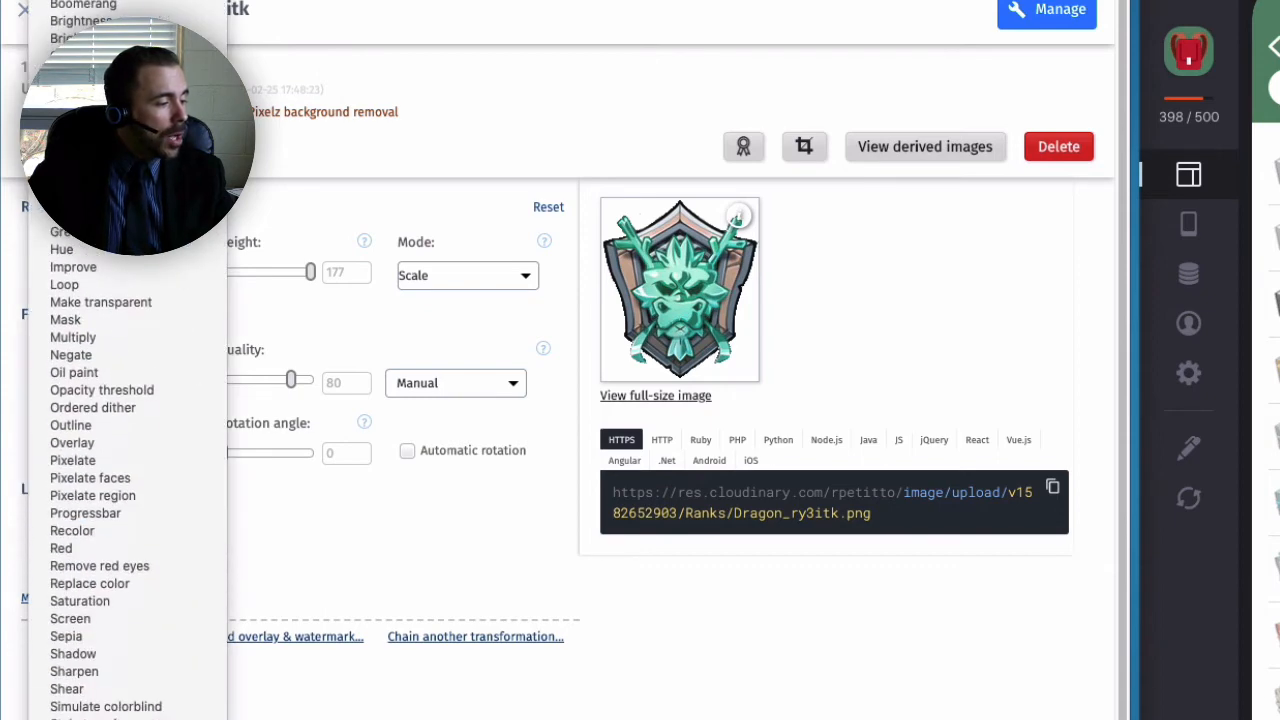
{"action": "left_click", "coordinate": [125, 655]}
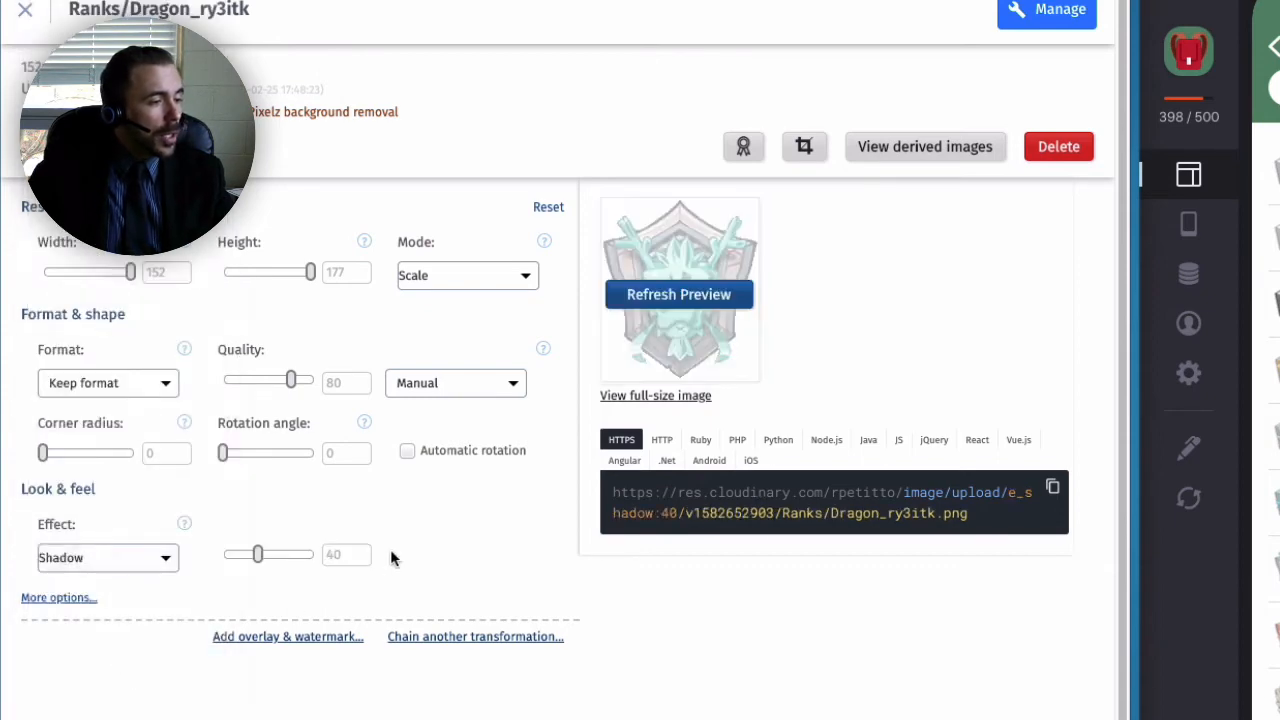
{"action": "left_click", "coordinate": [668, 298]}
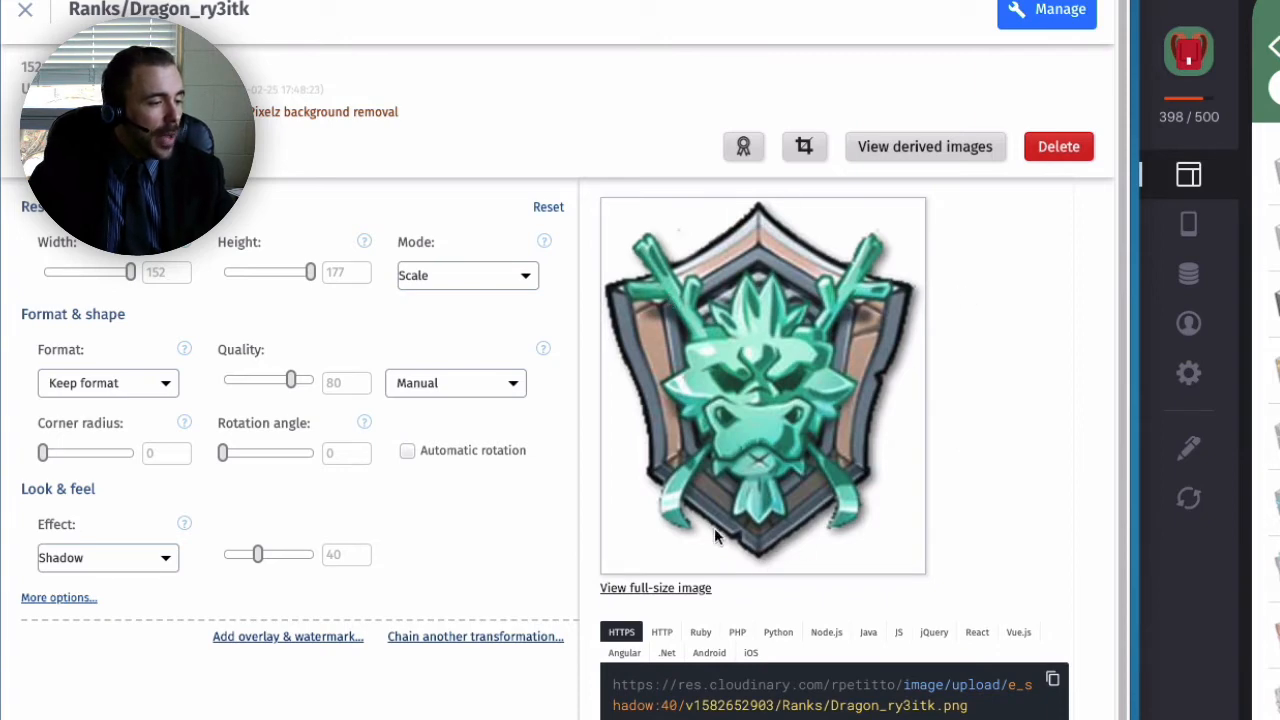
- Set the dragon image's shadow strength to 77 and refresh the preview
{"action": "double_click", "coordinate": [340, 552]}
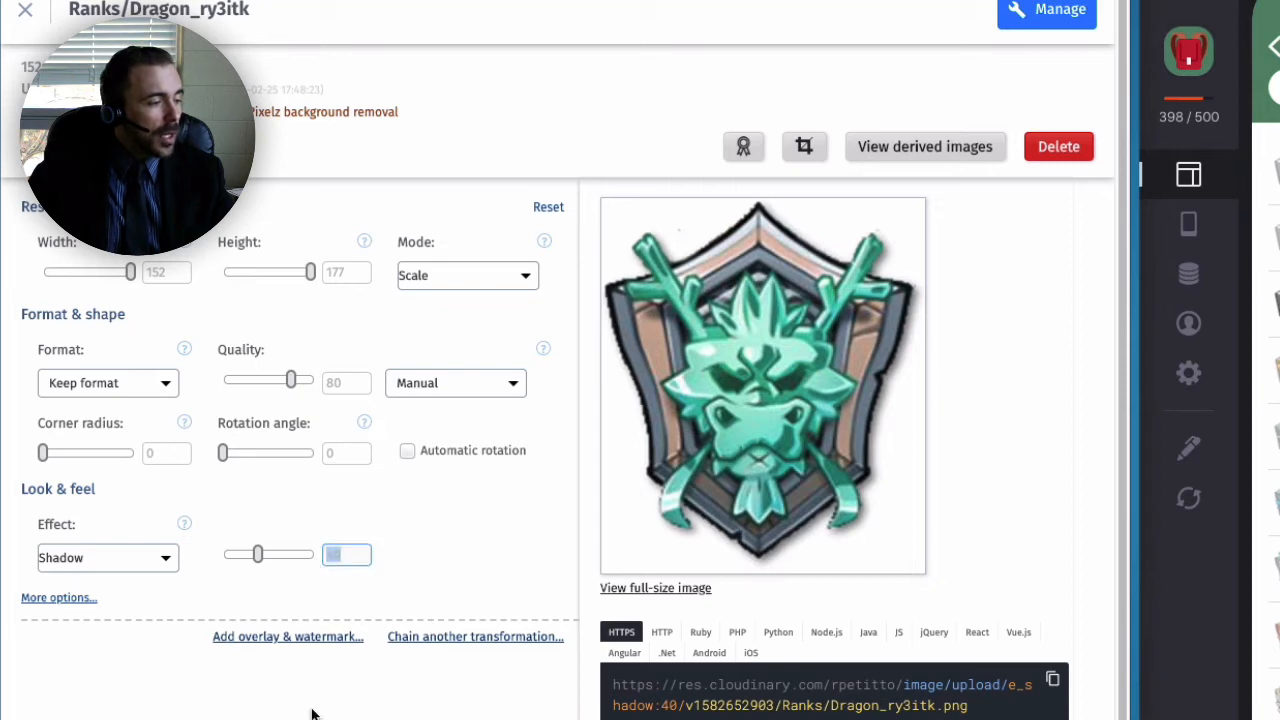
{"action": "left_click_drag", "start_coordinate": [258, 556], "coordinate": [294, 556]}
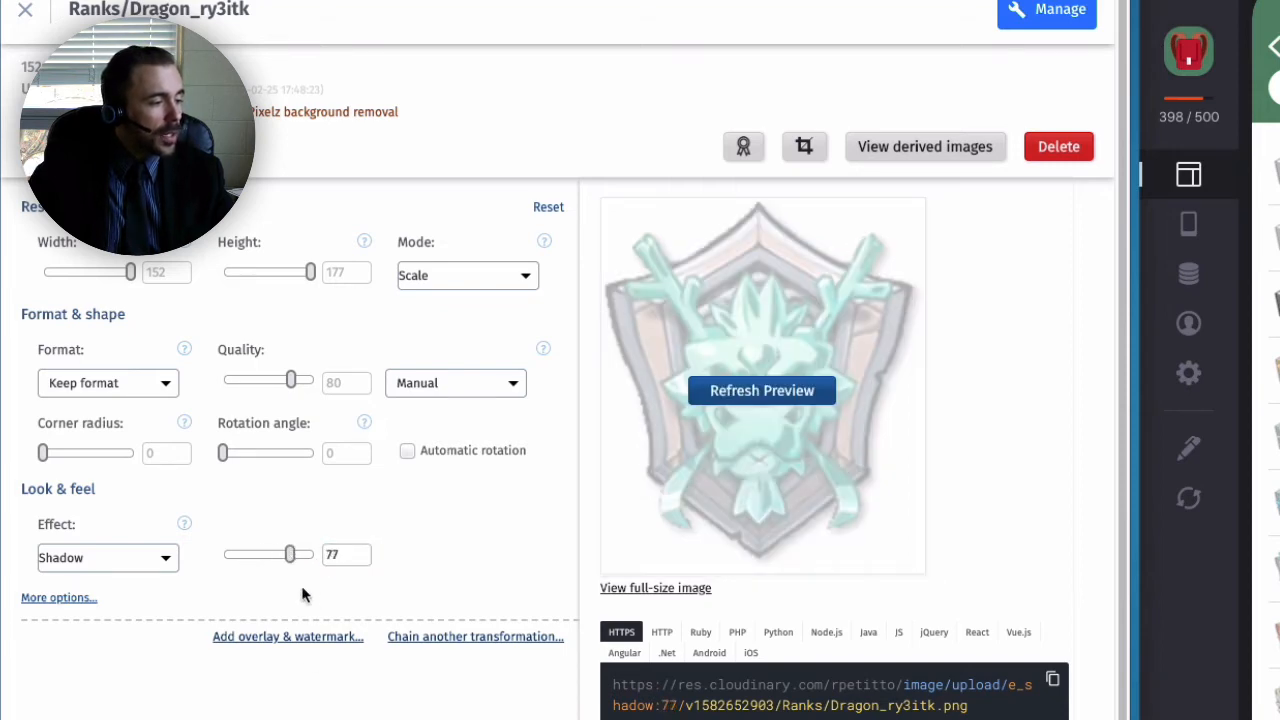
{"action": "left_click", "coordinate": [816, 392]}
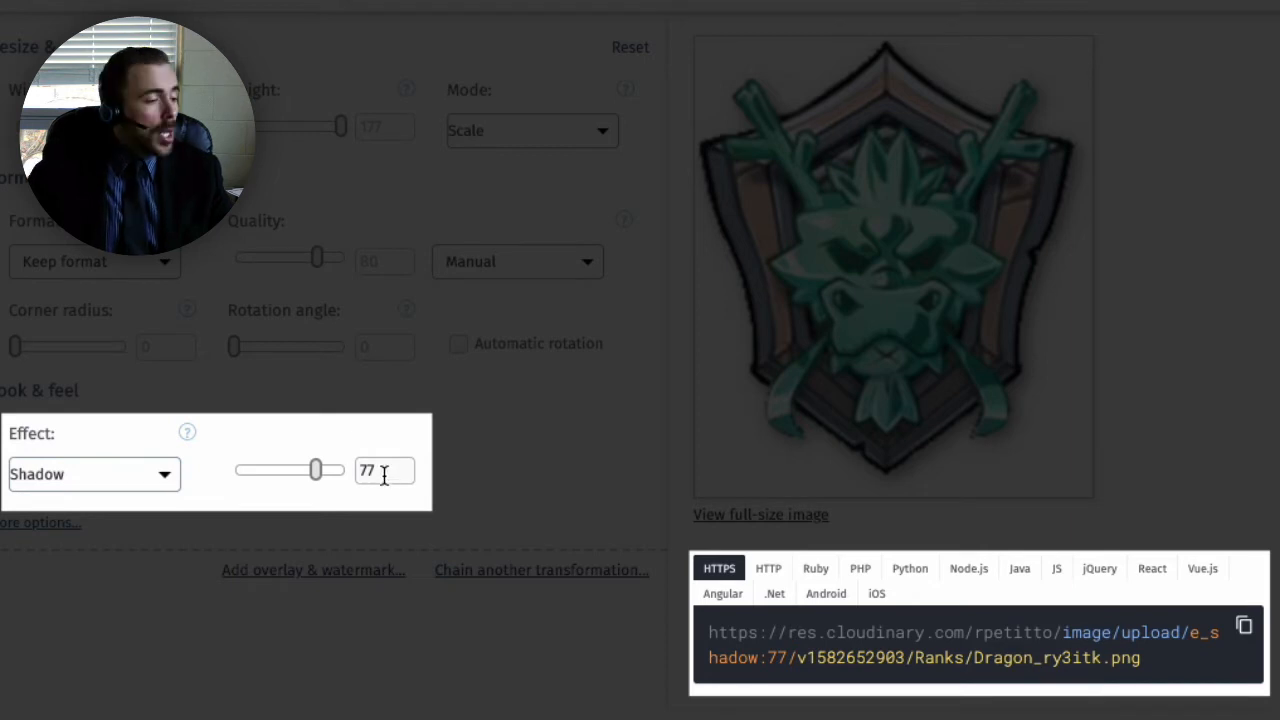
- Change the dragon image's effect to Outline with a value of 15 and refresh the preview
{"action": "left_click", "coordinate": [118, 487]}
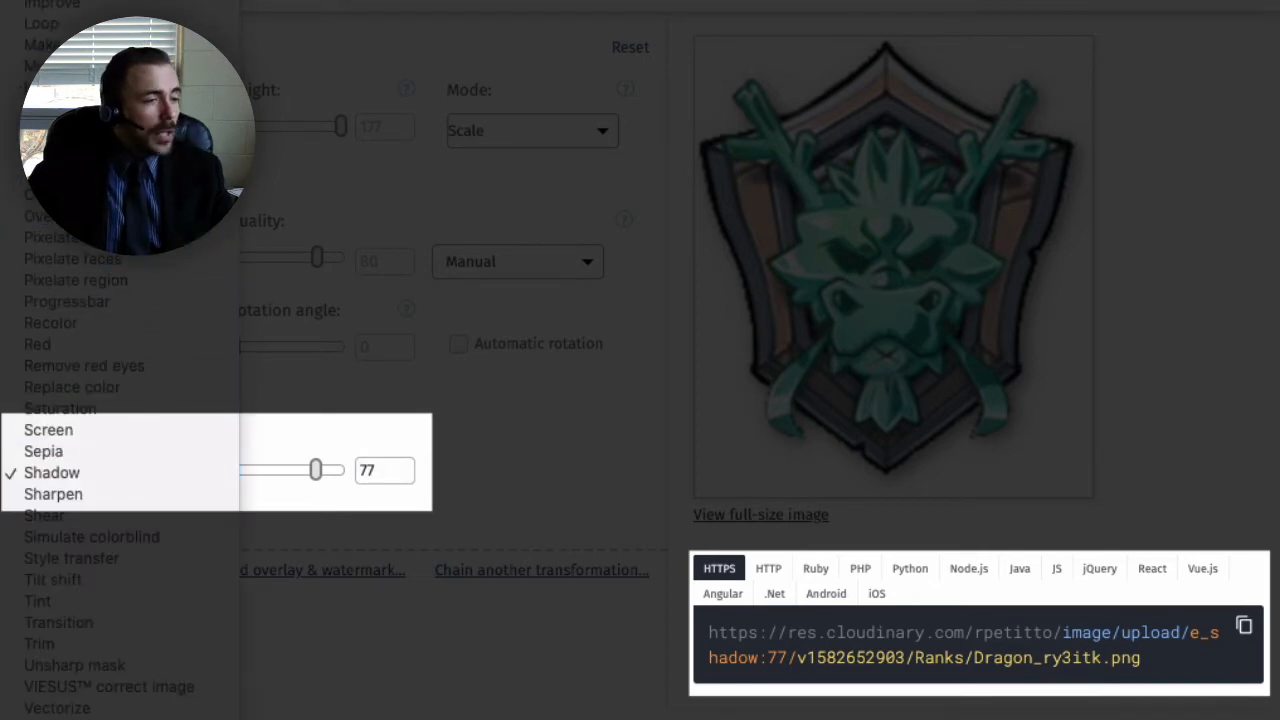
{"action": "key", "text": "Escape"}
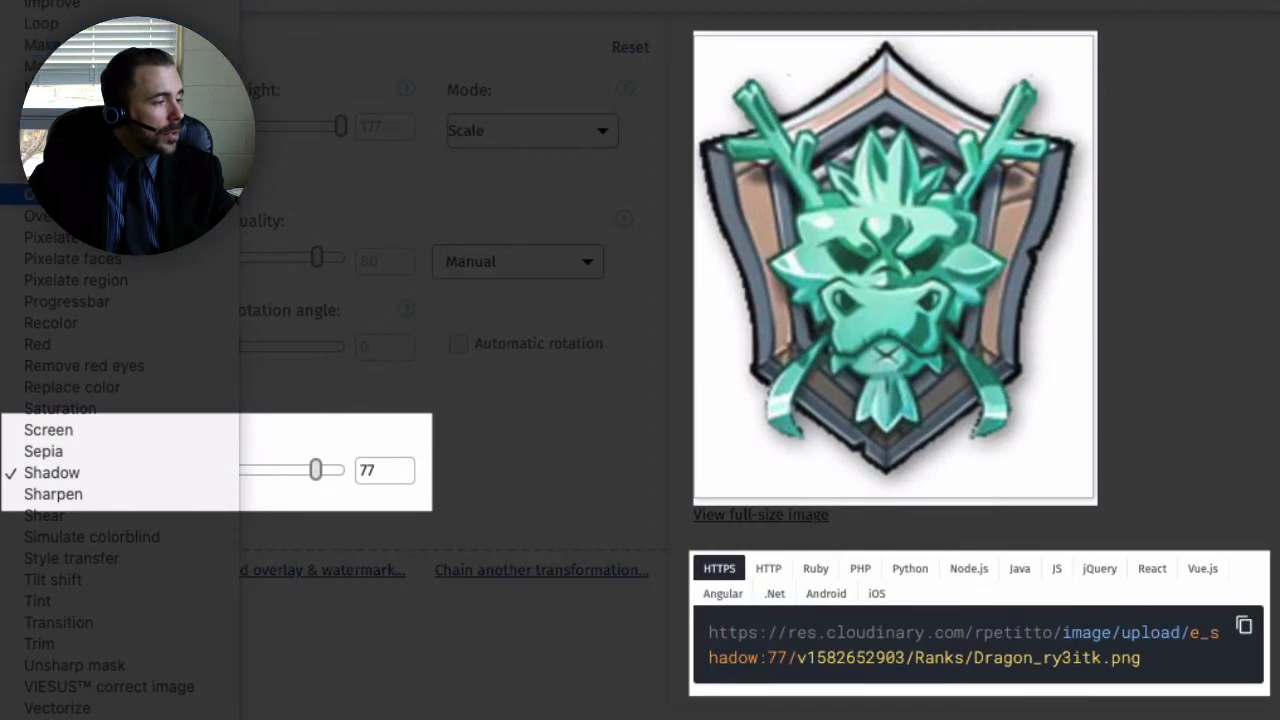
{"action": "left_click", "coordinate": [48, 195]}
{"action": "left_click", "coordinate": [262, 468]}
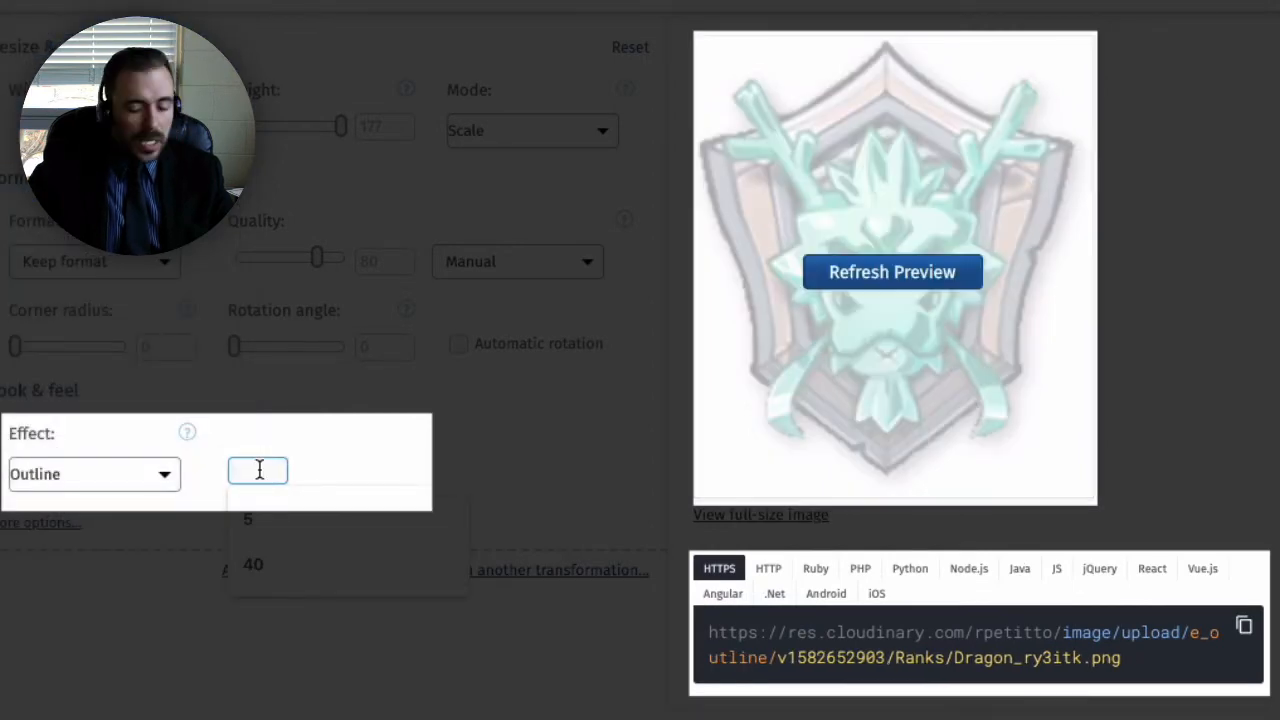
{"action": "type", "text": "15"}
{"action": "left_click", "coordinate": [320, 447]}
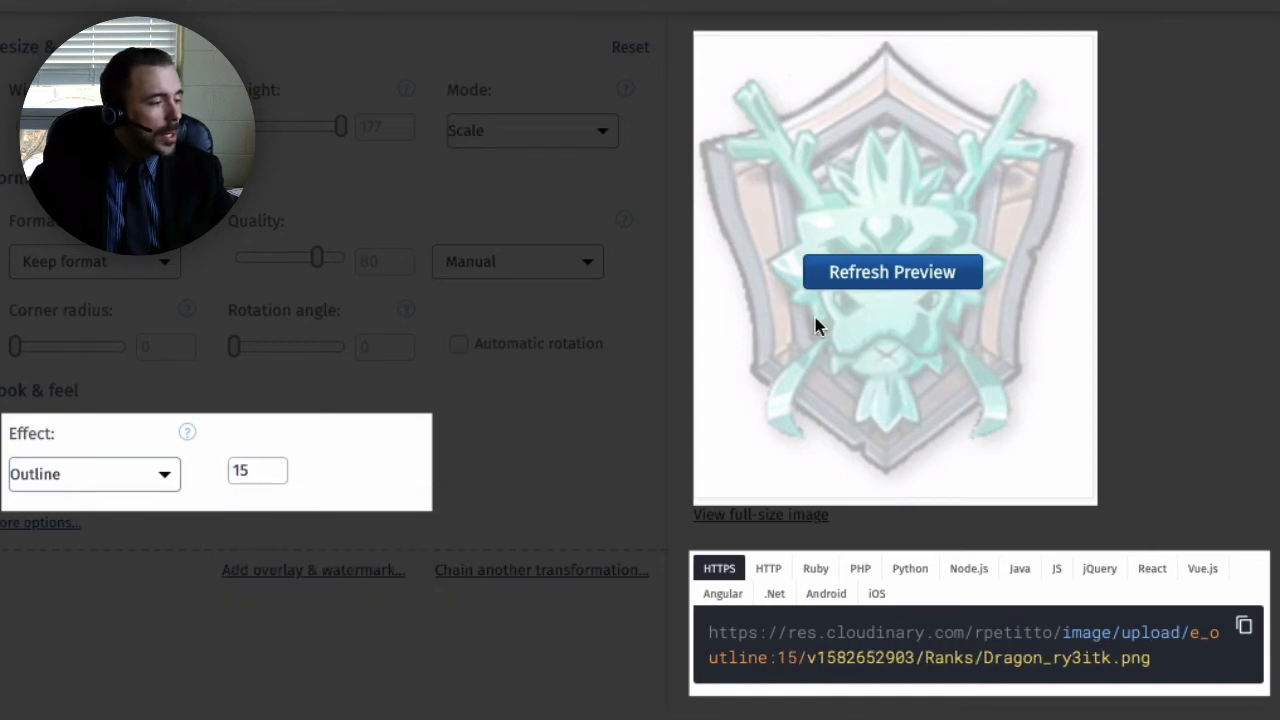
{"action": "left_click", "coordinate": [942, 268]}
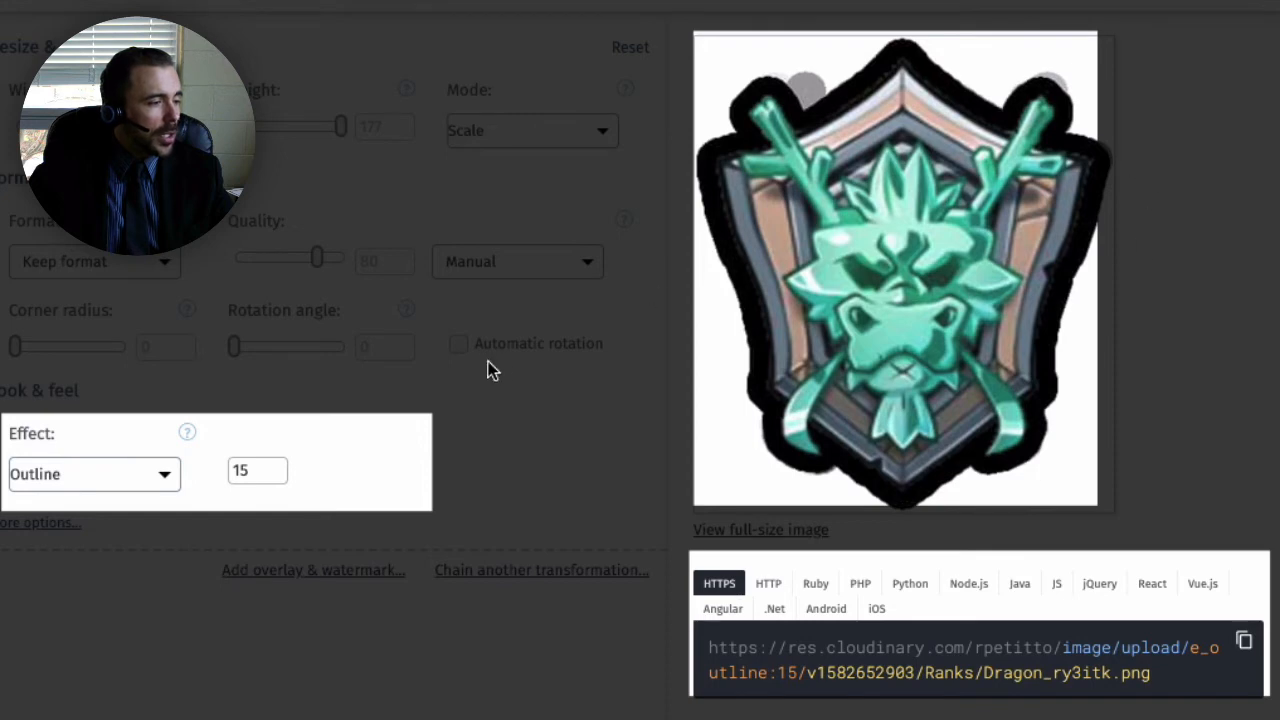
- Set the dragon image's outline value to 5 and refresh the preview
{"action": "left_click_drag", "start_coordinate": [258, 469], "coordinate": [197, 466]}
{"action": "type", "text": "5"}
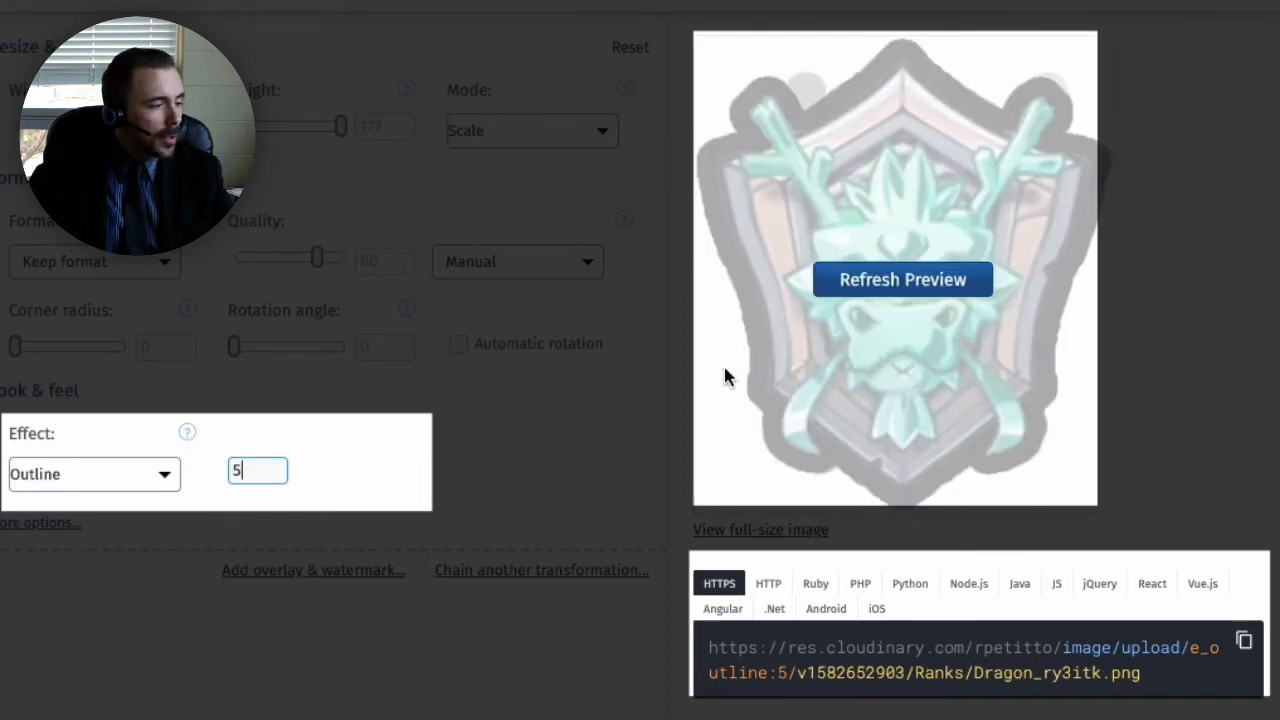
{"action": "left_click", "coordinate": [910, 284]}
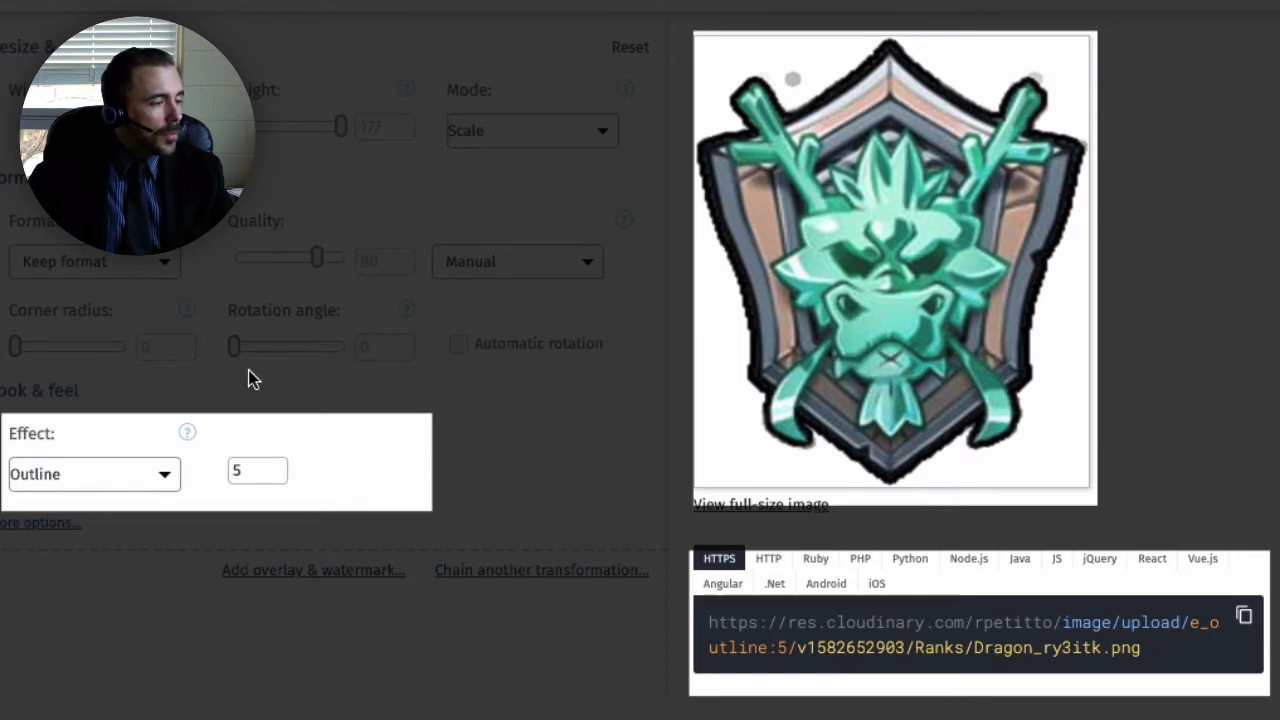
- Clear the dragon image's outline value and refresh the preview
{"action": "left_click", "coordinate": [266, 468]}
{"action": "key", "text": "BackSpace"}
{"action": "left_click", "coordinate": [840, 277]}
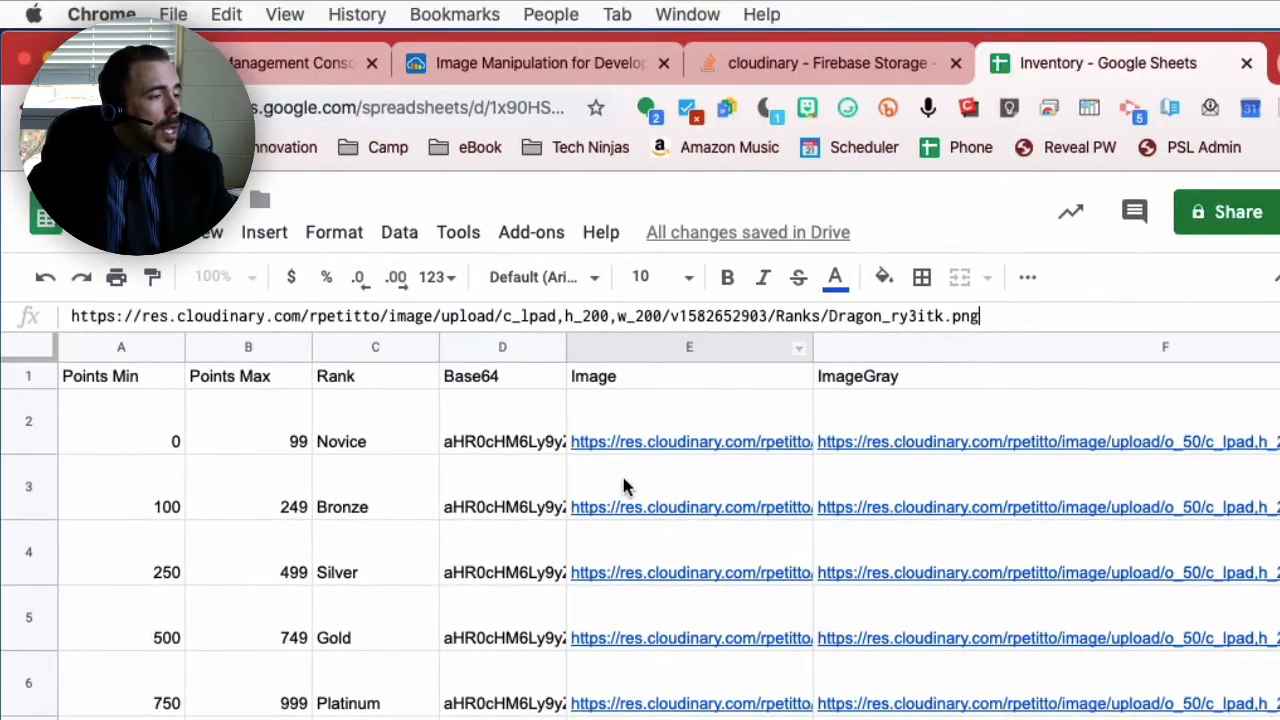
- Inspect the Novice rank's Image URL in the Inventory Google Sheet, highlighting its "upload/" segment
{"action": "left_click", "coordinate": [645, 448]}
{"action": "left_click_drag", "start_coordinate": [70, 316], "coordinate": [1249, 314]}
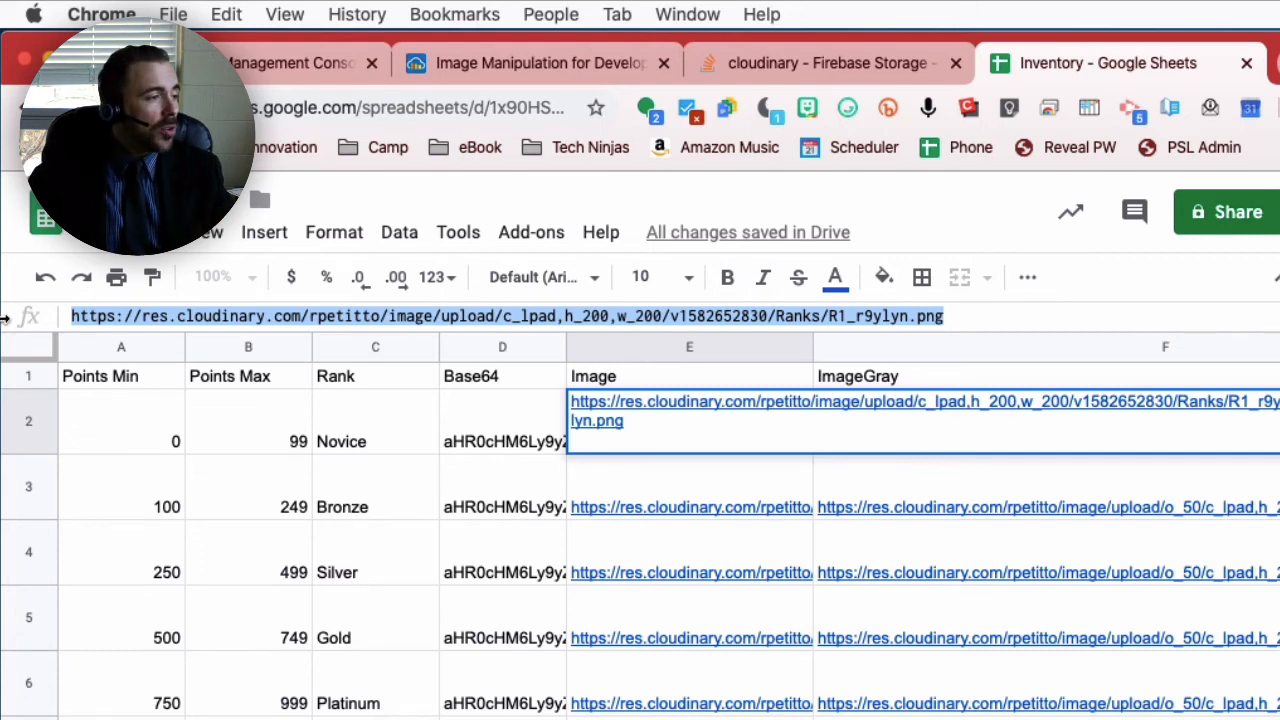
{"action": "left_click", "coordinate": [503, 316]}
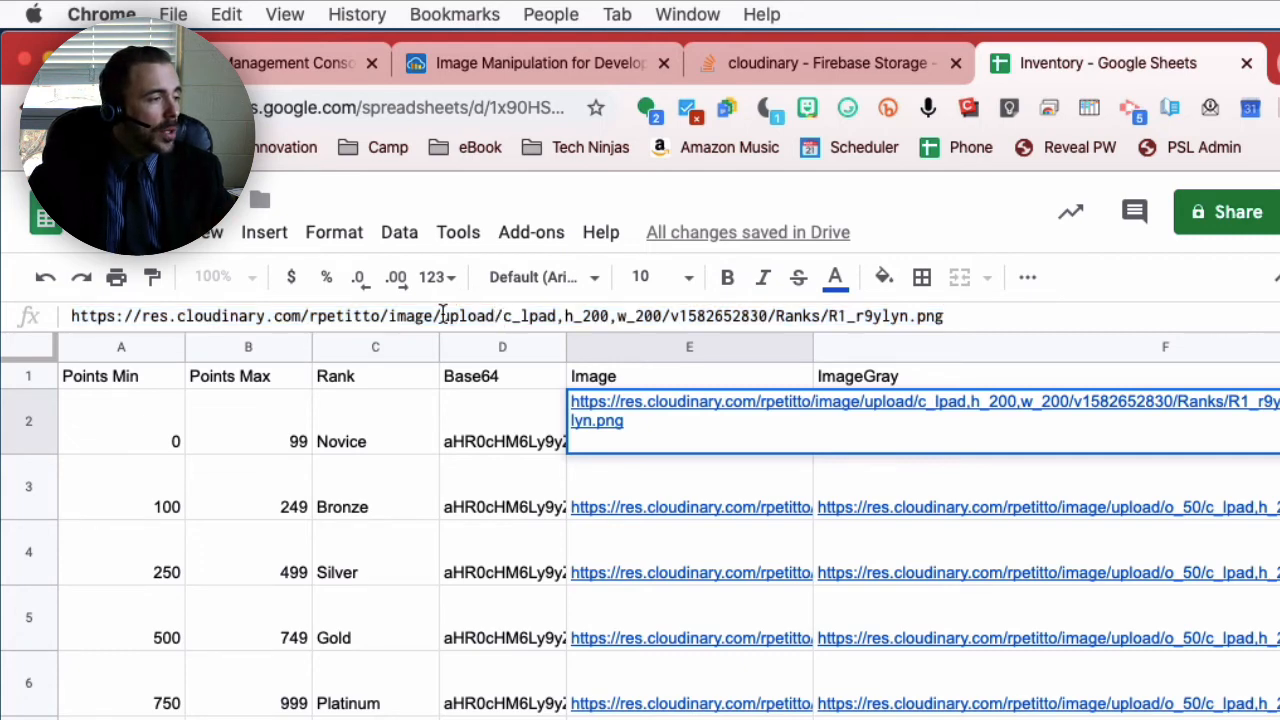
{"action": "left_click_drag", "start_coordinate": [441, 316], "coordinate": [500, 314]}
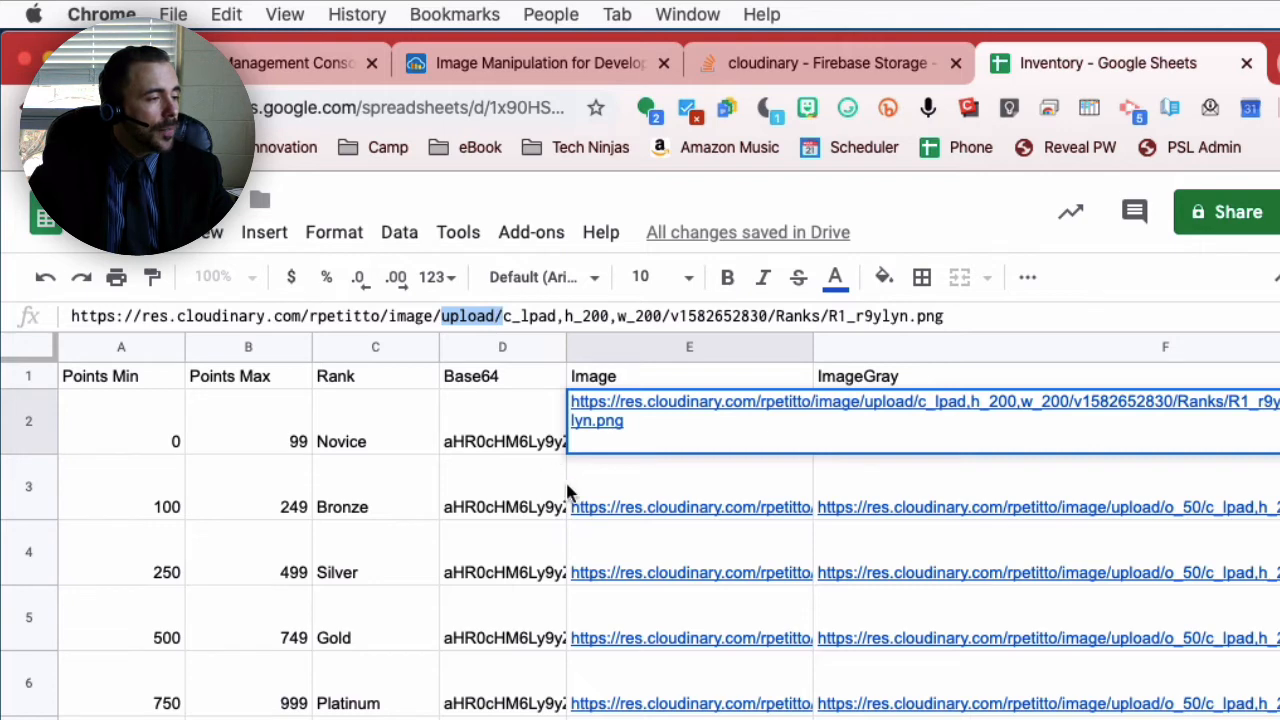
- Examine how the ImageGray formula in F2 finds "upload/" in the Image column's URLs
{"action": "left_click", "coordinate": [896, 379]}
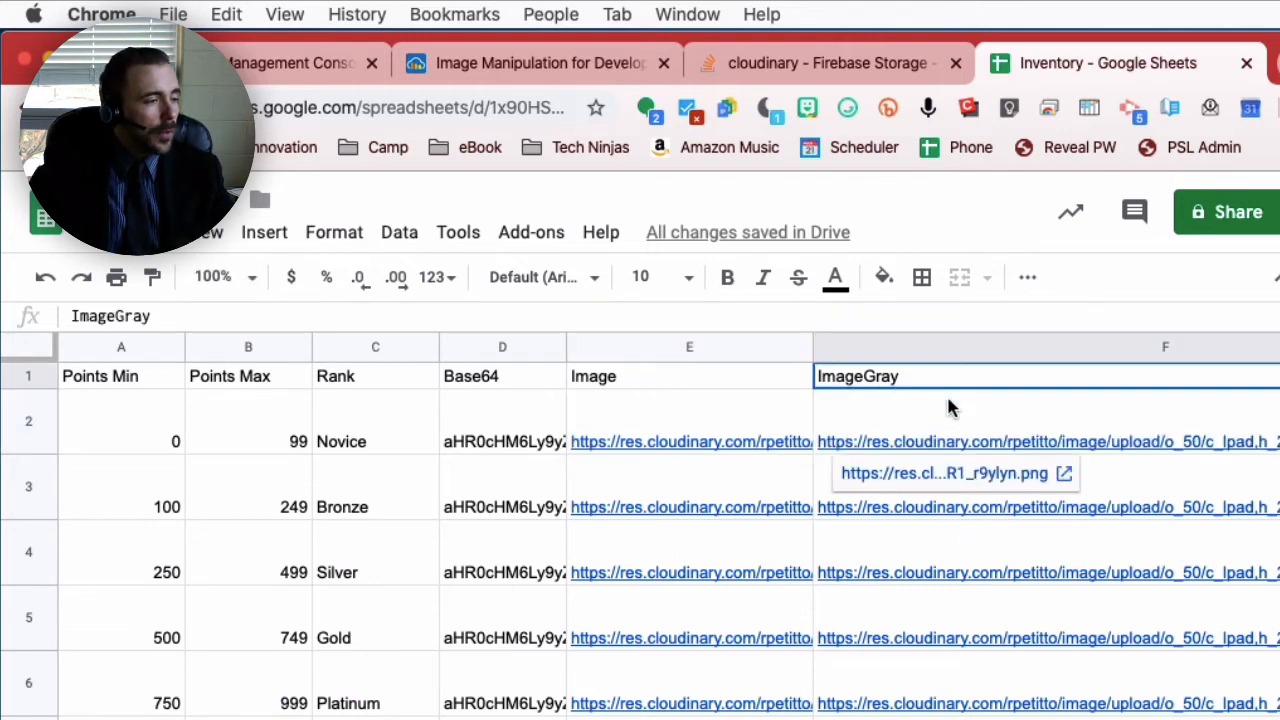
{"action": "left_click", "coordinate": [925, 422]}
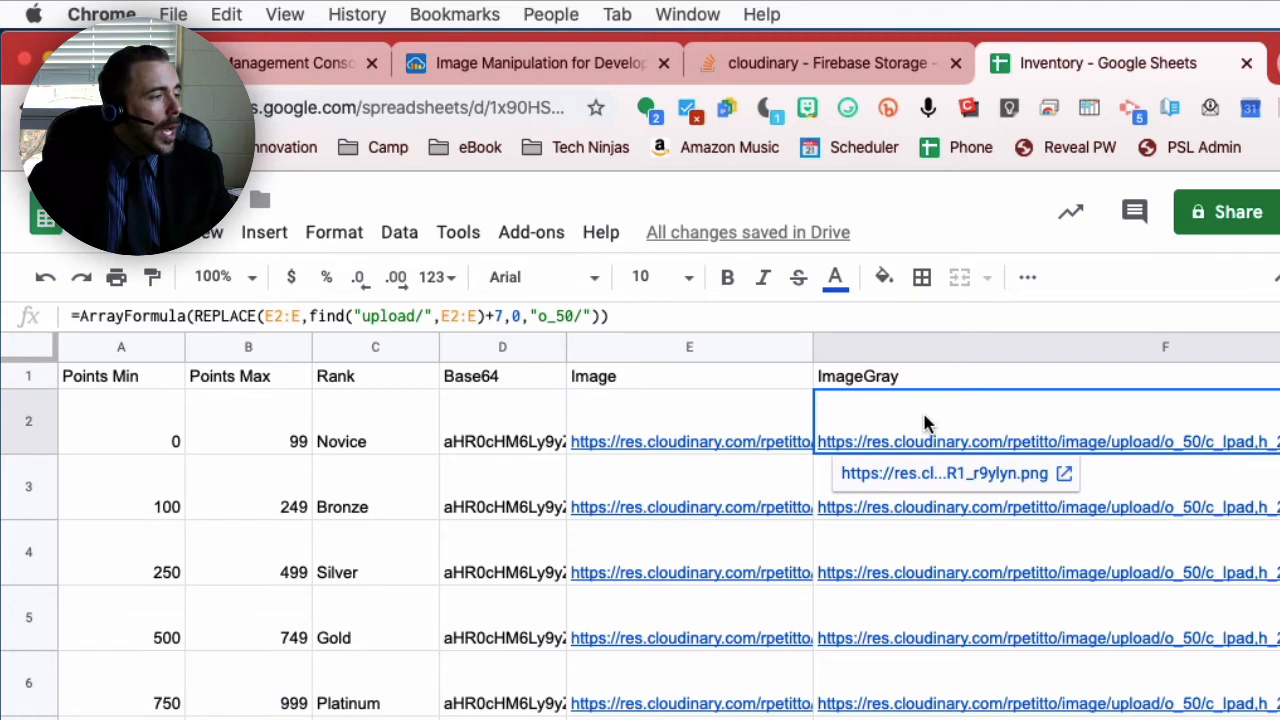
{"action": "left_click", "coordinate": [334, 316]}
{"action": "left_click_drag", "start_coordinate": [404, 316], "coordinate": [437, 316]}
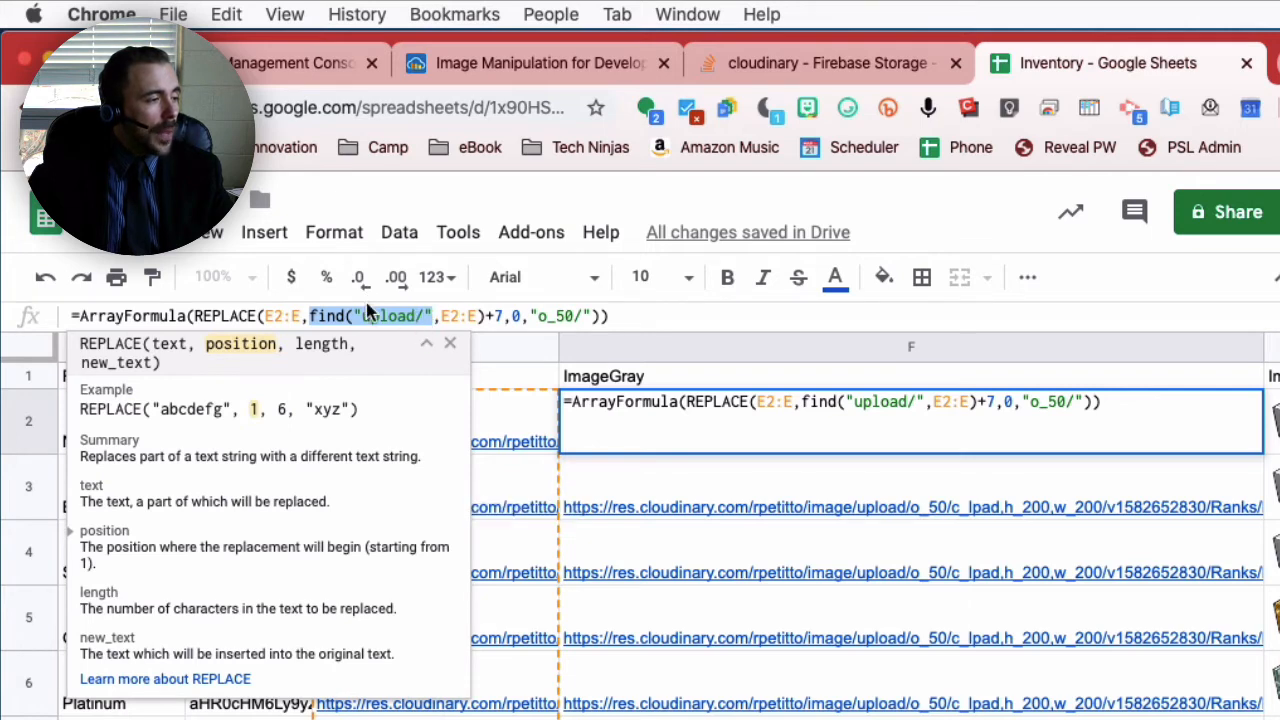
{"action": "left_click_drag", "start_coordinate": [369, 315], "coordinate": [433, 317]}
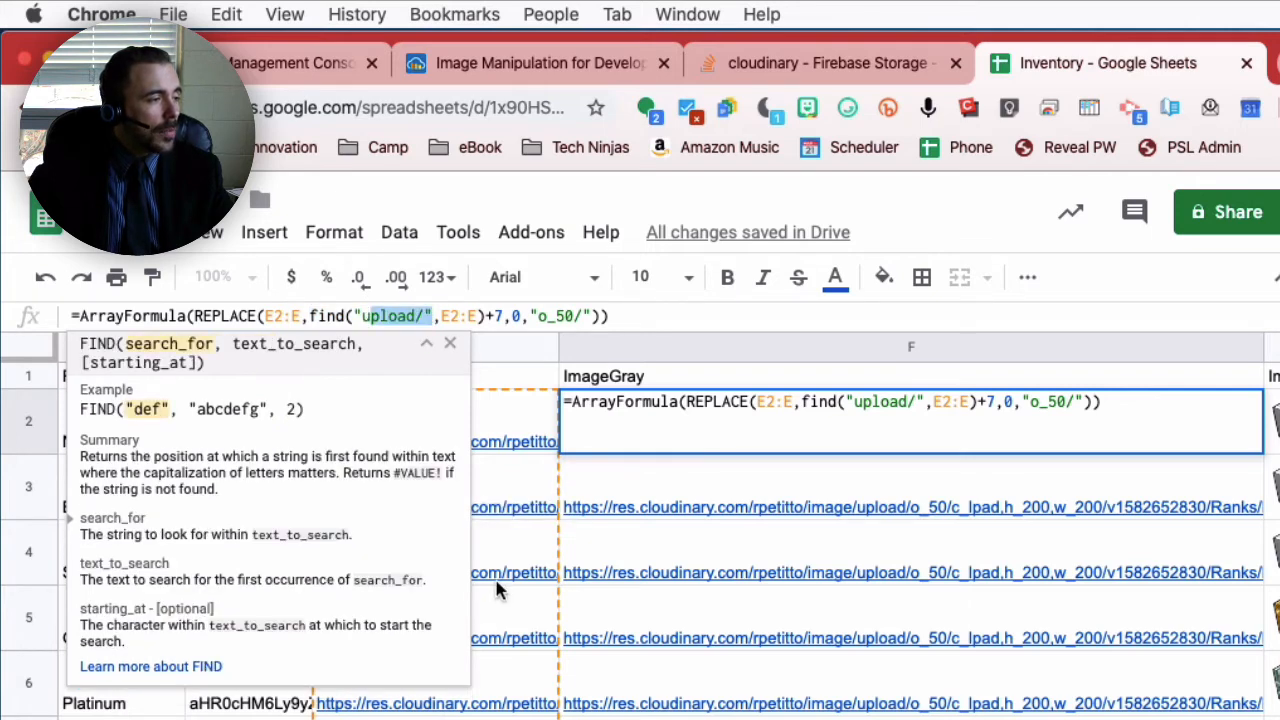
{"action": "left_click", "coordinate": [395, 310]}
{"action": "left_click", "coordinate": [513, 430]}
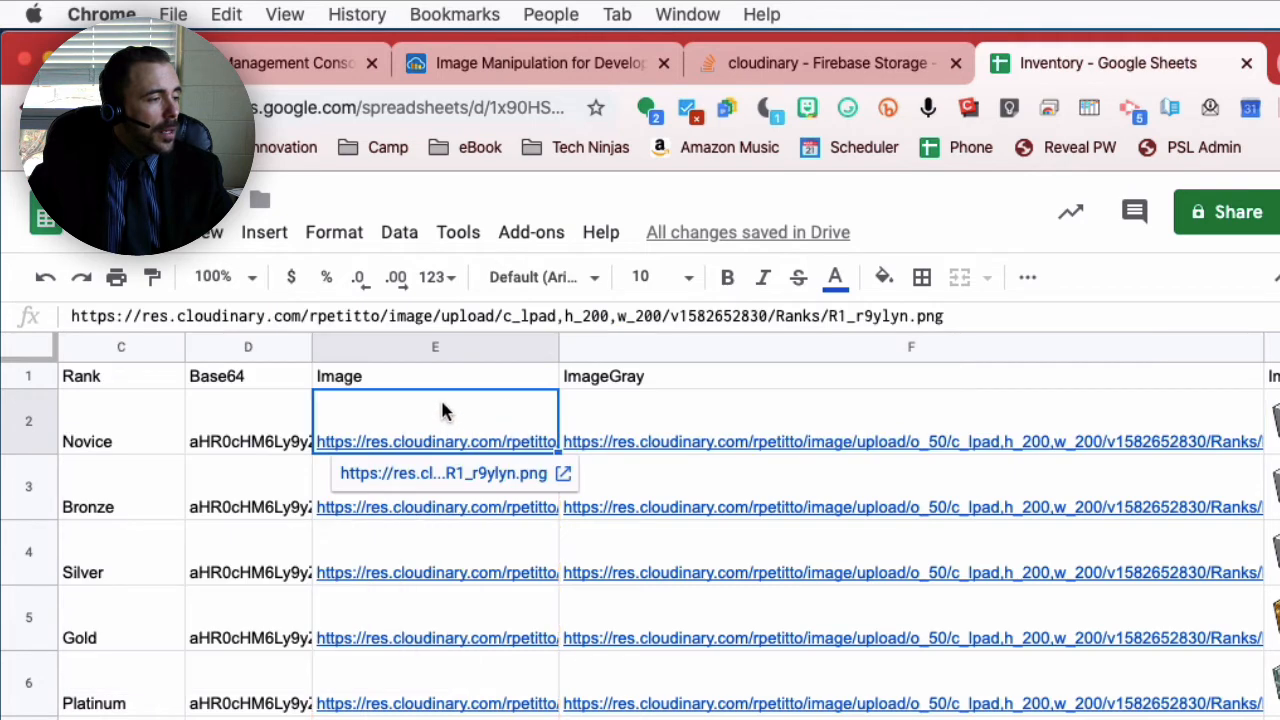
- Compare the F2 formula's FIND part with the insertion point right after "upload/" in the Novice Image URL
{"action": "left_click", "coordinate": [708, 424]}
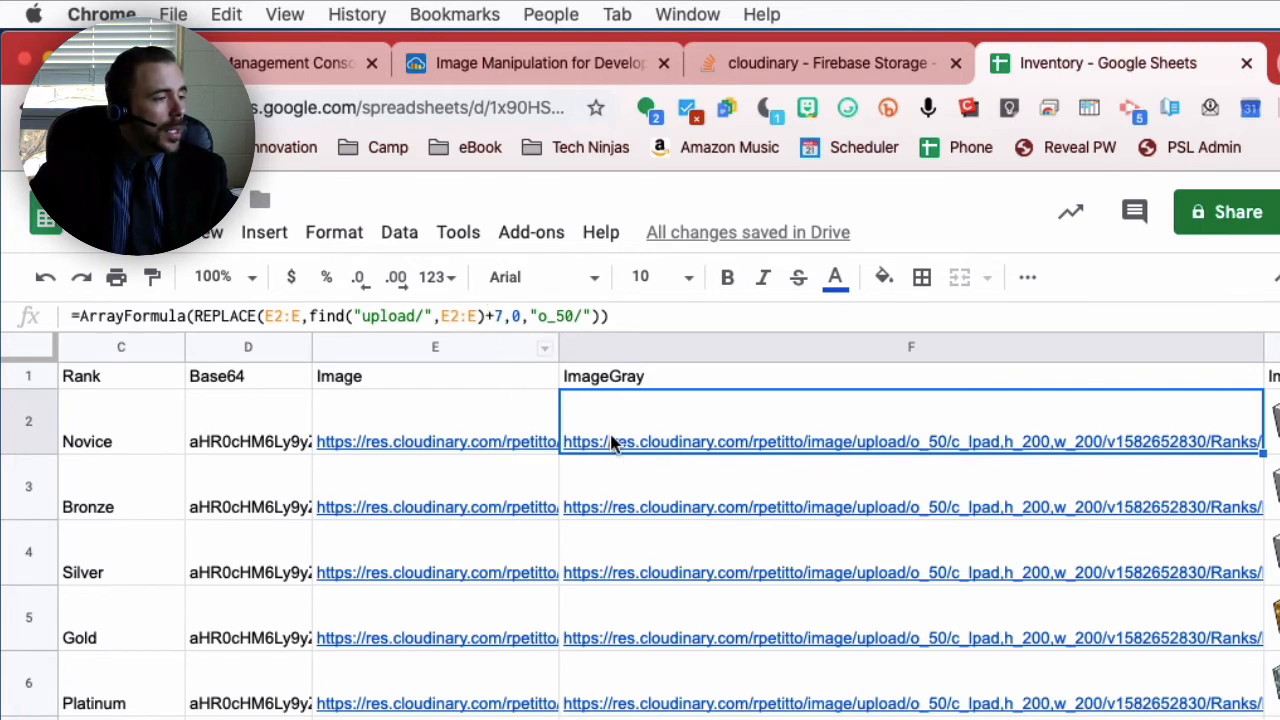
{"action": "left_click", "coordinate": [424, 315]}
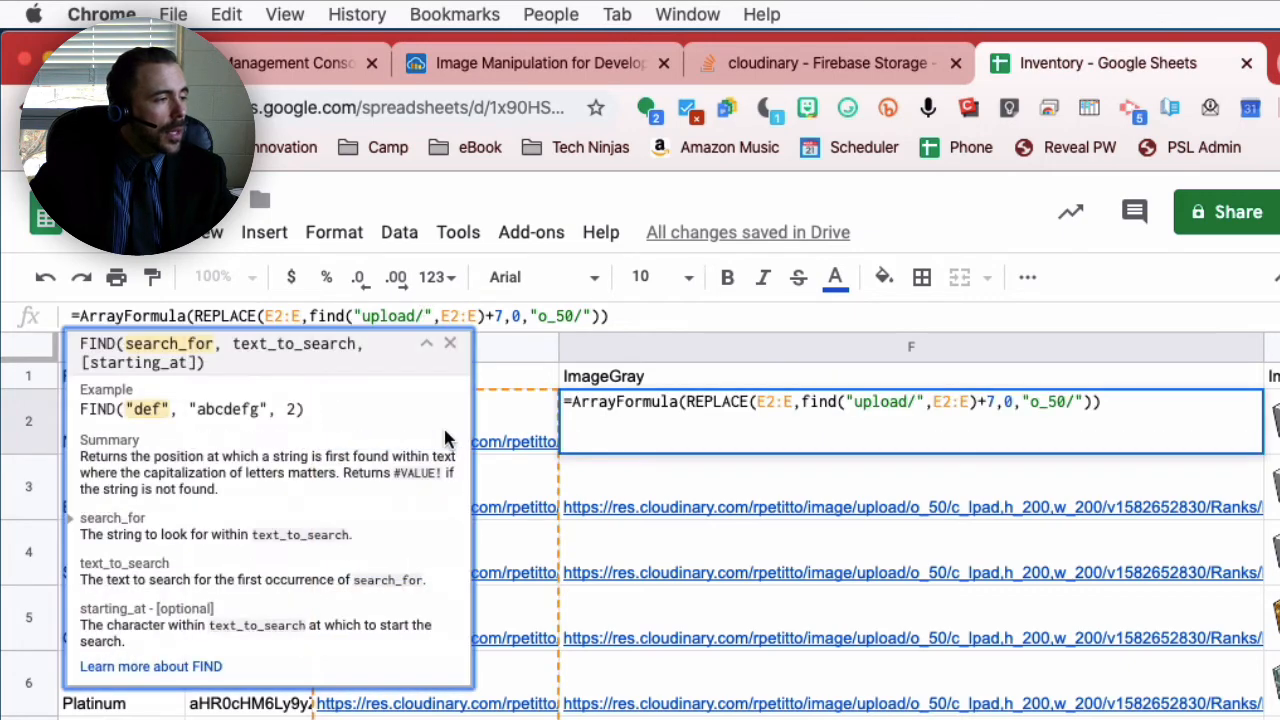
{"action": "left_click", "coordinate": [494, 434]}
{"action": "left_click_drag", "start_coordinate": [494, 315], "coordinate": [512, 315]}
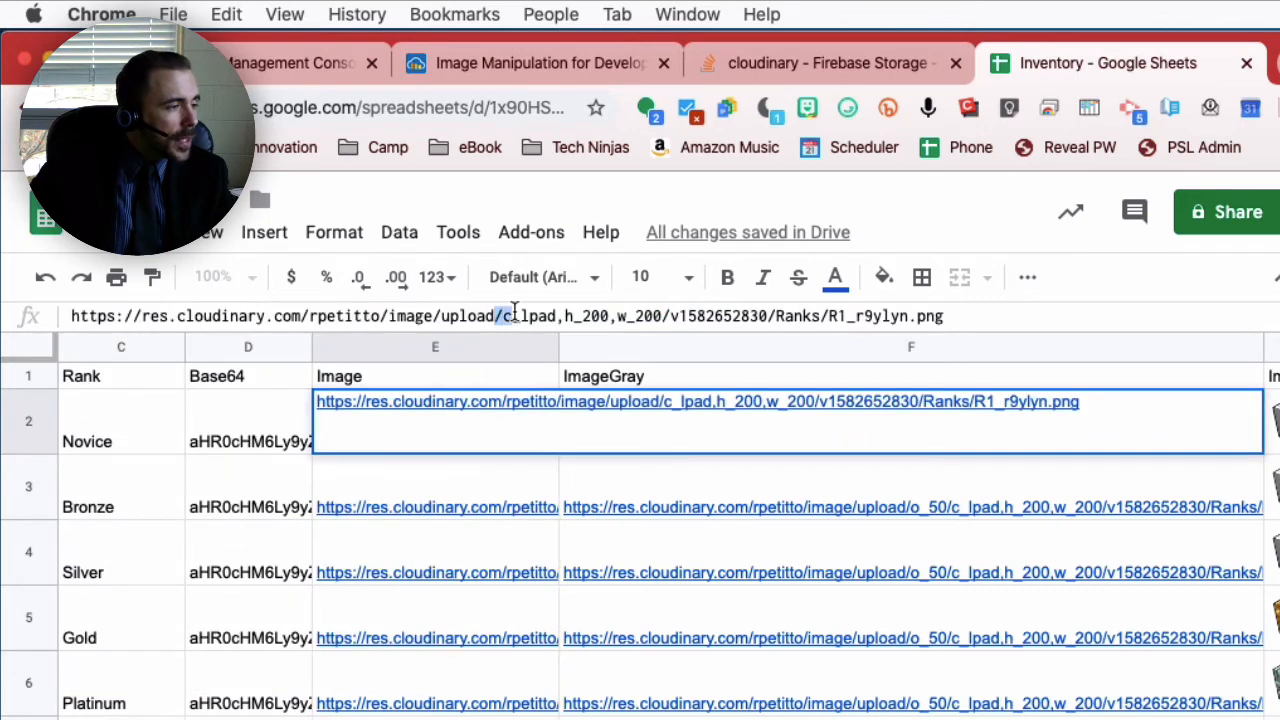
{"action": "left_click", "coordinate": [502, 315]}
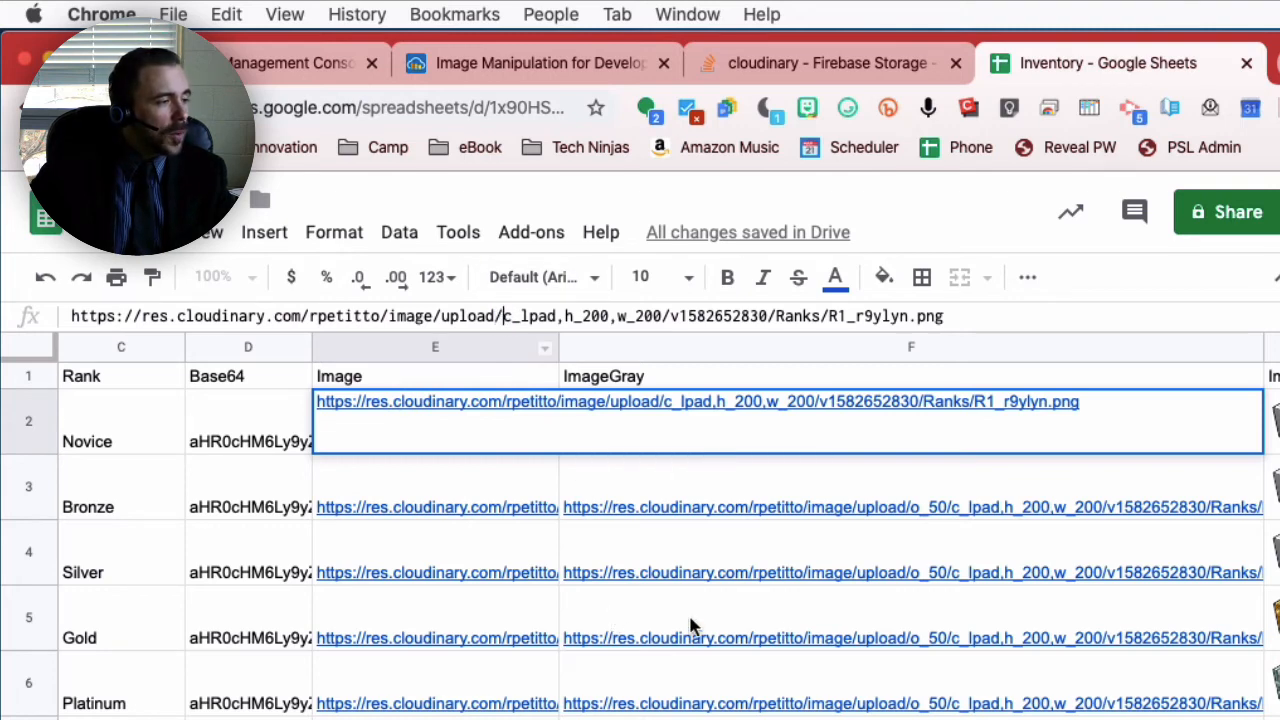
- Review the REPLACE function's help for the ImageGray formula in F2, highlighting the text and length arguments of its example
{"action": "left_click", "coordinate": [791, 503]}
{"action": "left_click", "coordinate": [905, 432]}
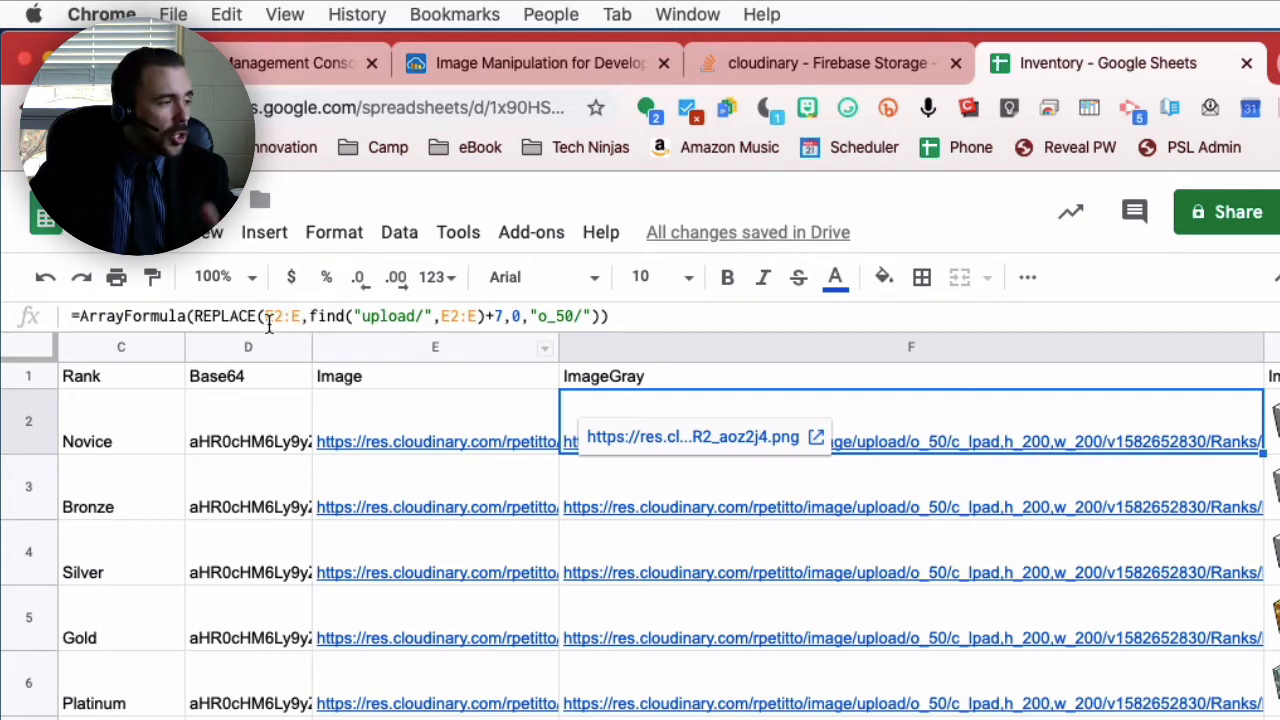
{"action": "left_click", "coordinate": [202, 315]}
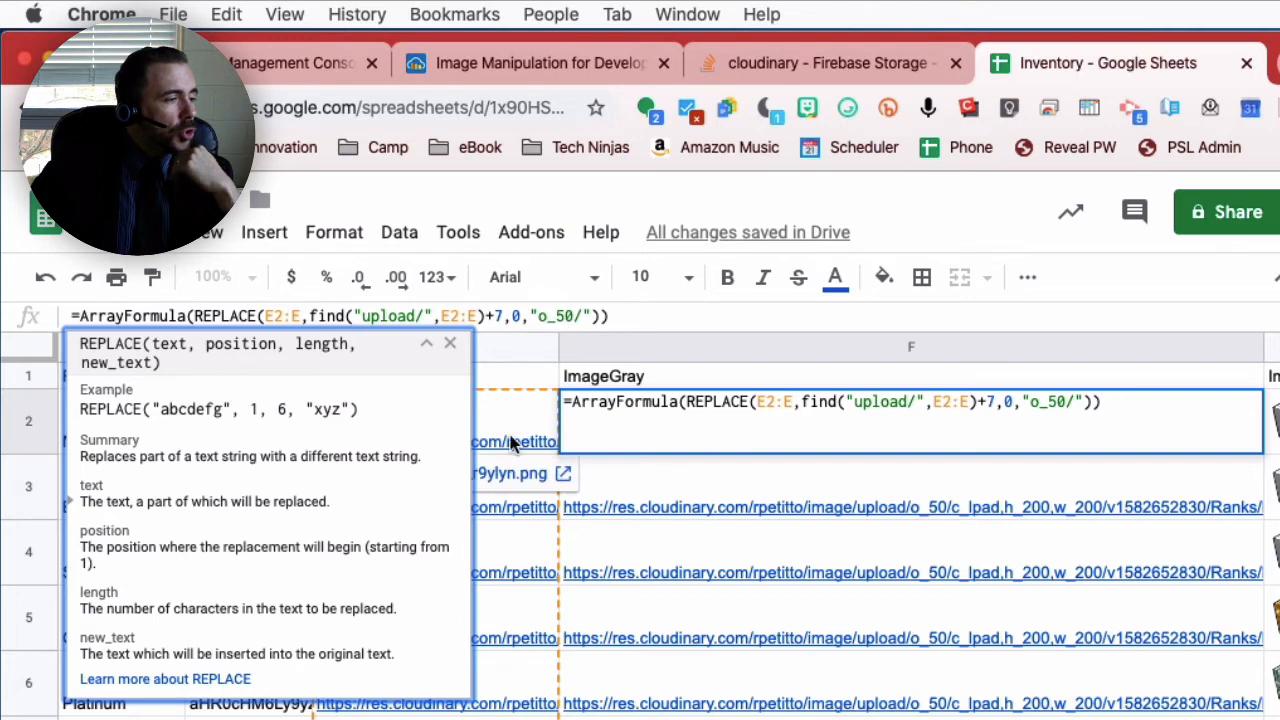
{"action": "left_click_drag", "start_coordinate": [153, 410], "coordinate": [230, 410]}
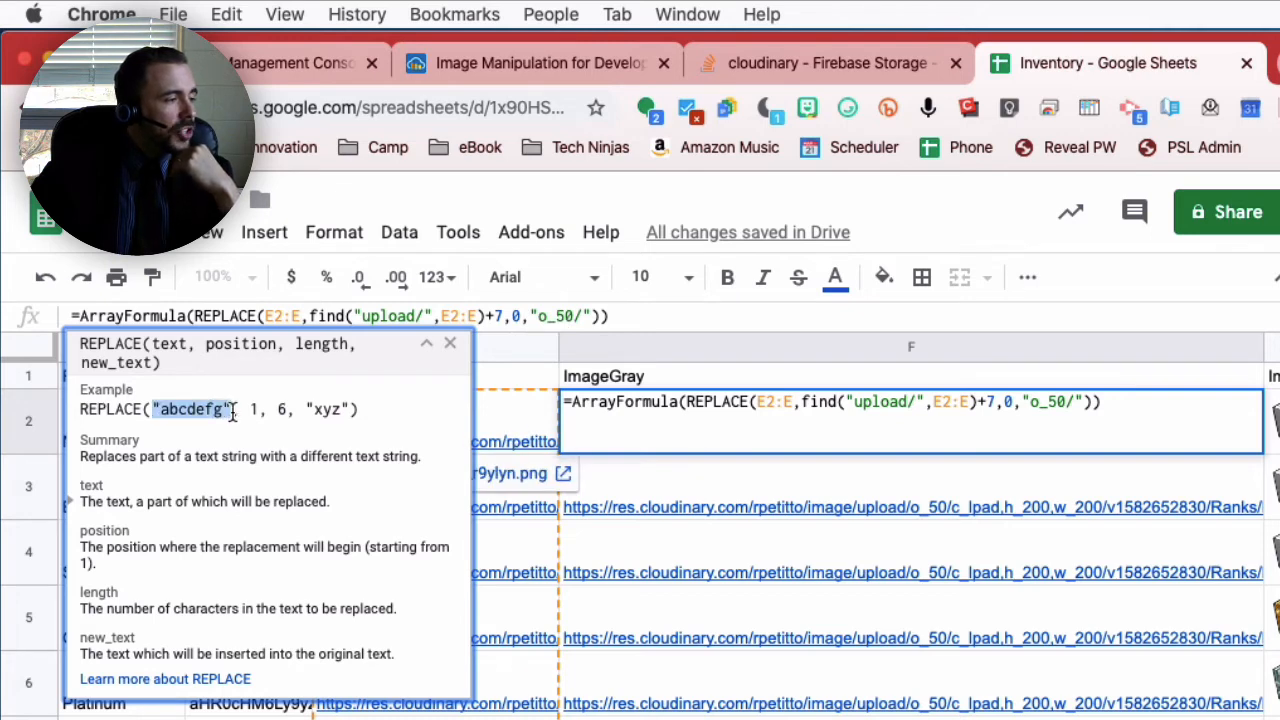
{"action": "left_click", "coordinate": [258, 408]}
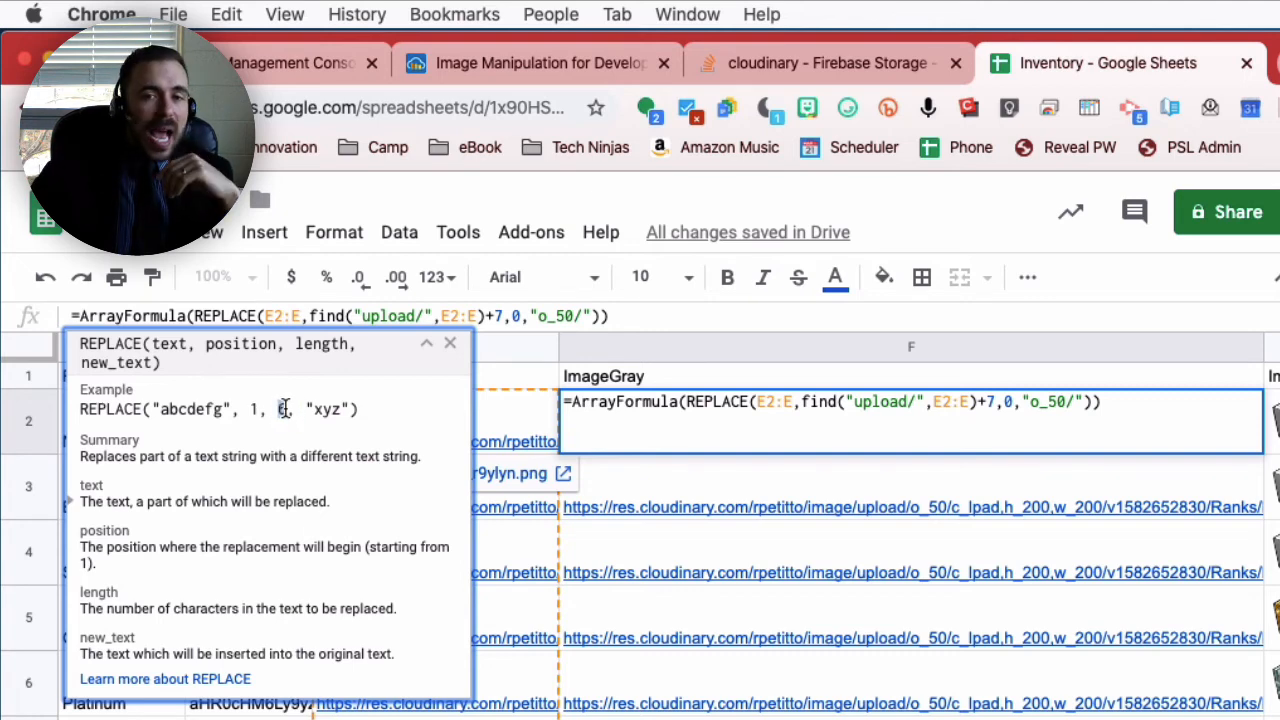
{"action": "double_click", "coordinate": [283, 409]}
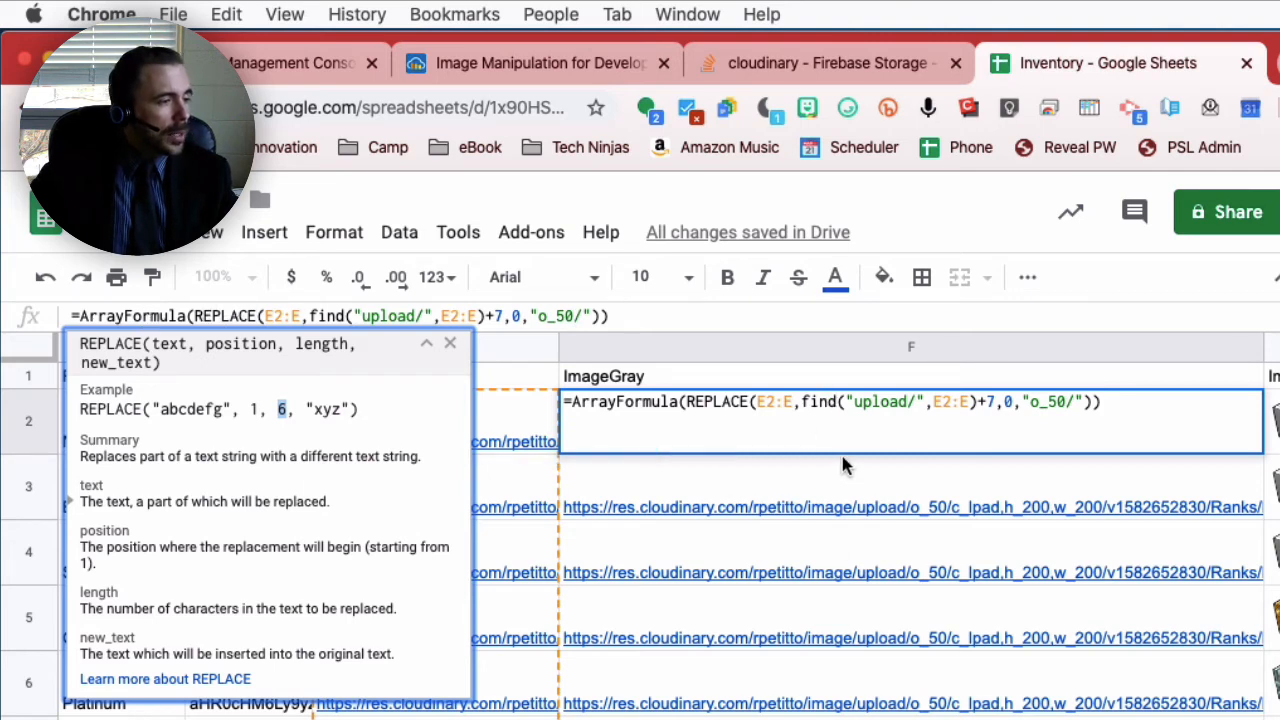
- Inspect the o_50 segment of the Bronze rank's ImageGray URL and compare the original and faded rank thumbnails
{"action": "left_click", "coordinate": [800, 500]}
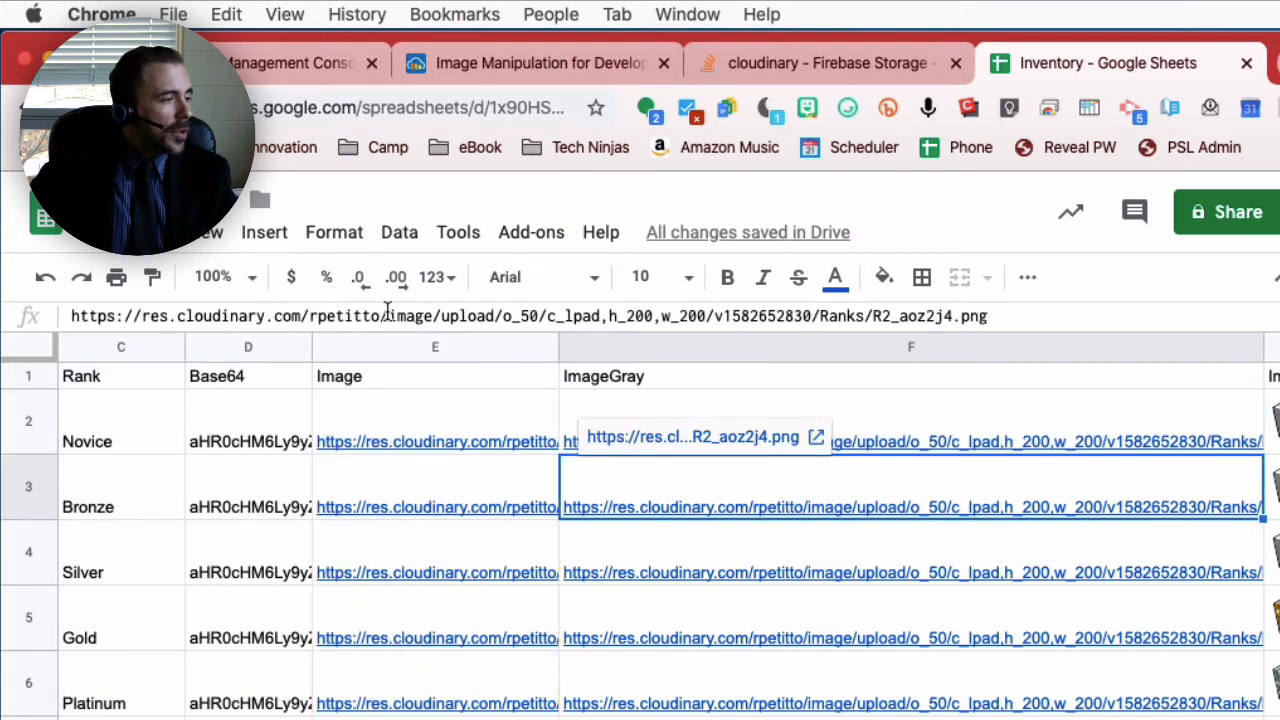
{"action": "left_click_drag", "start_coordinate": [388, 312], "coordinate": [540, 314]}
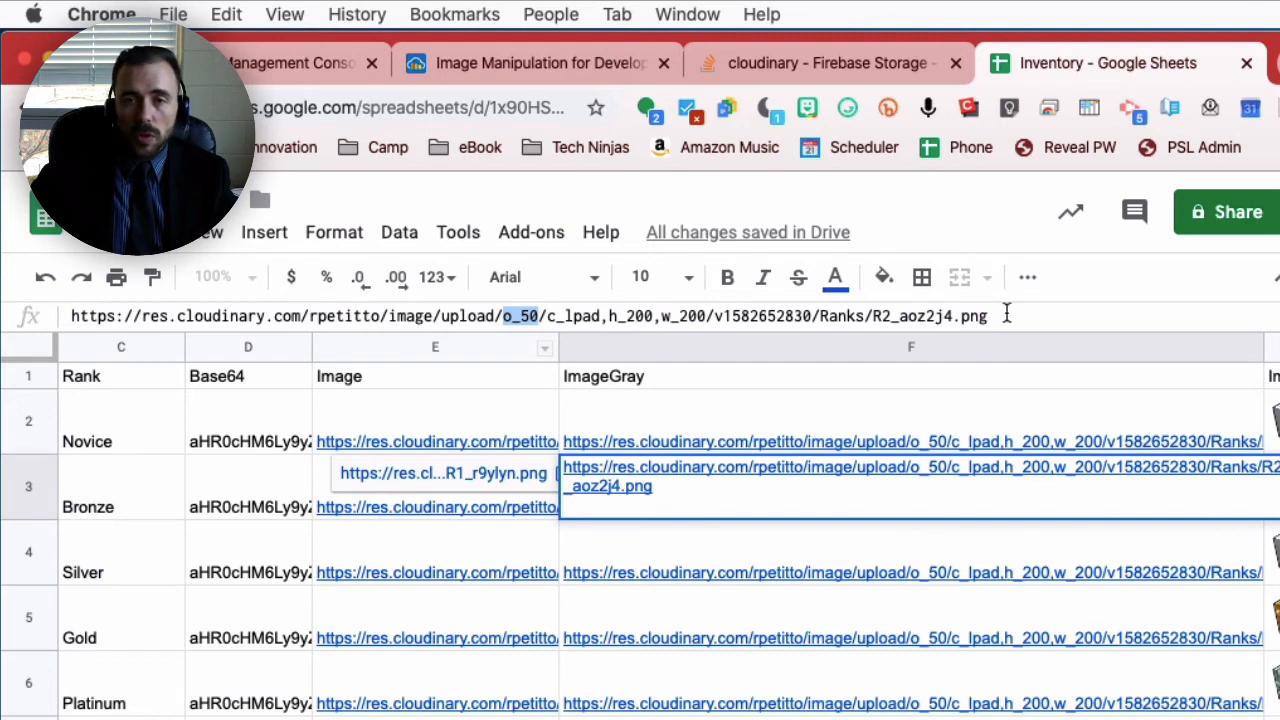
{"action": "left_click", "coordinate": [463, 407]}
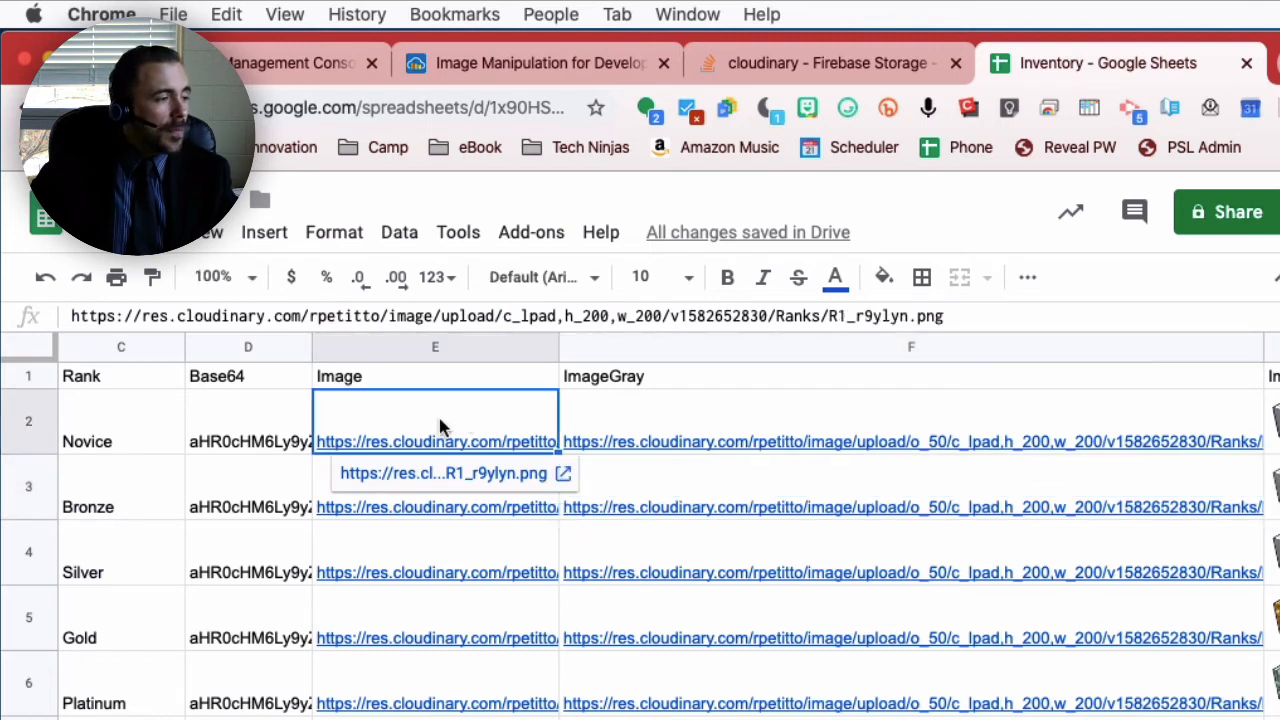
{"action": "left_click", "coordinate": [826, 440]}
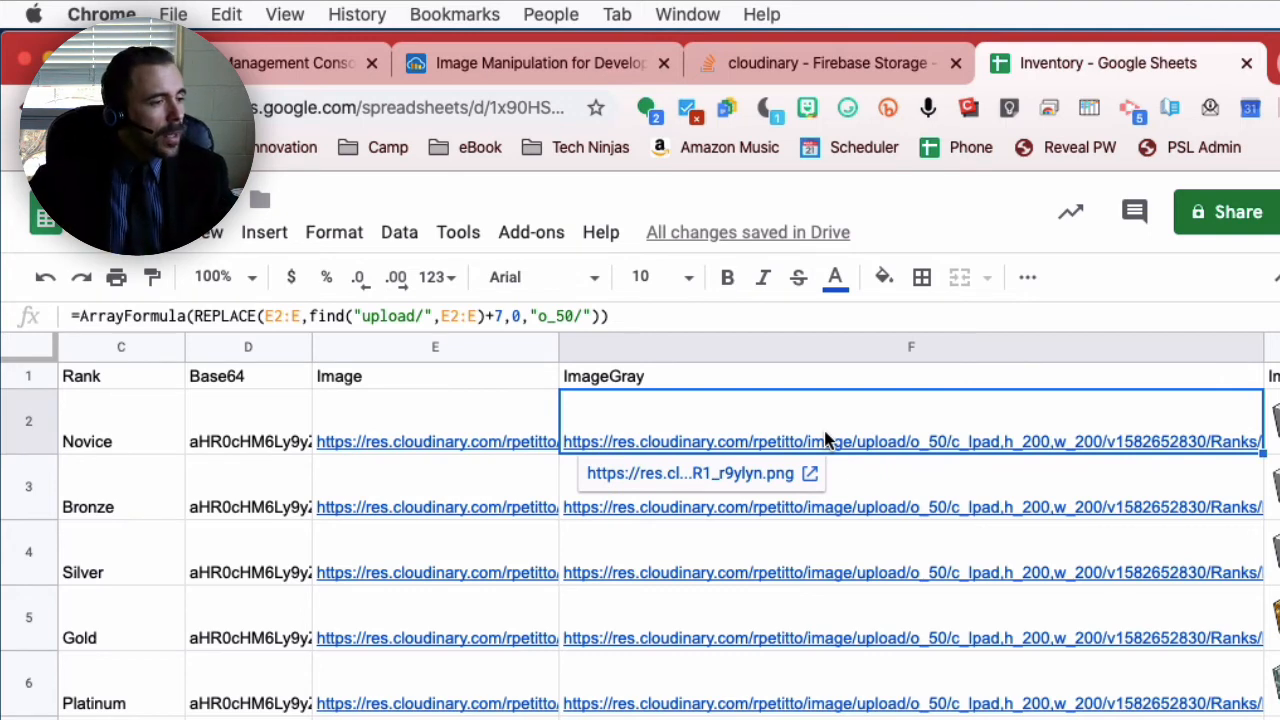
{"action": "scroll", "coordinate": [826, 440], "scroll_direction": "right", "scroll_amount": 5}
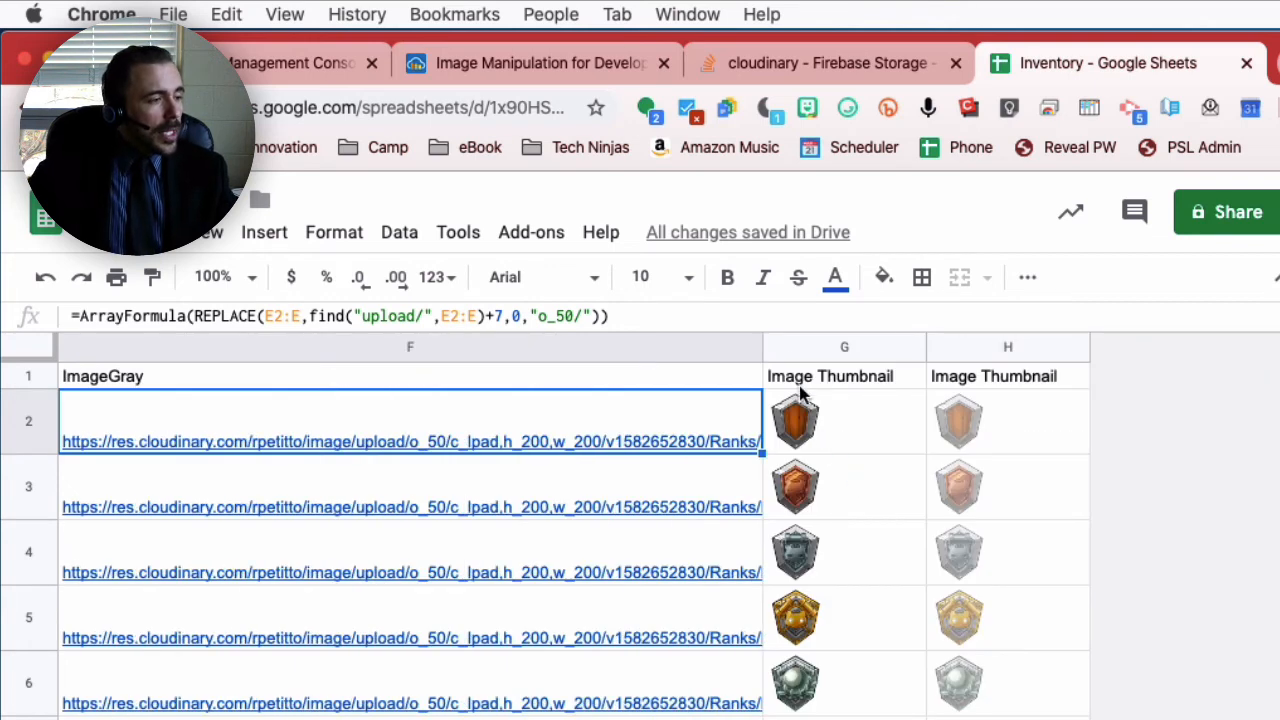
{"action": "left_click", "coordinate": [1002, 414]}
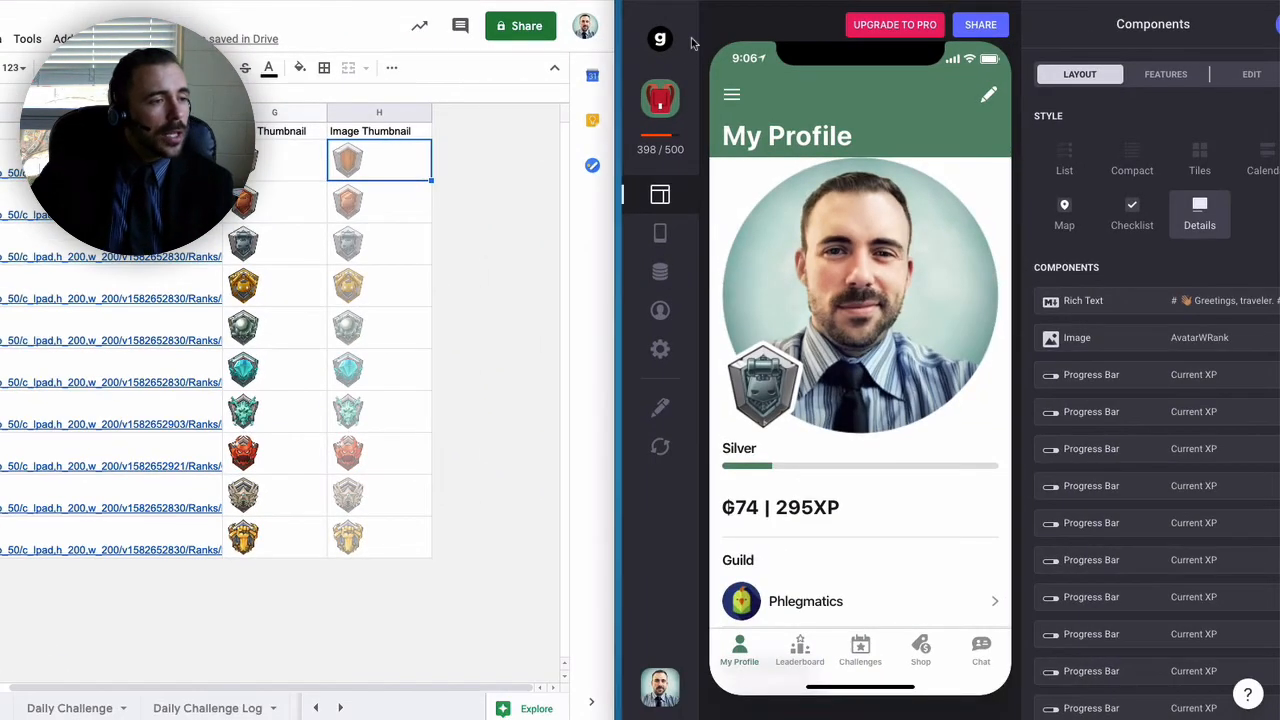
- Switch to the Glide app builder and open the Ranks table in its data editor
{"action": "left_click", "coordinate": [662, 272]}
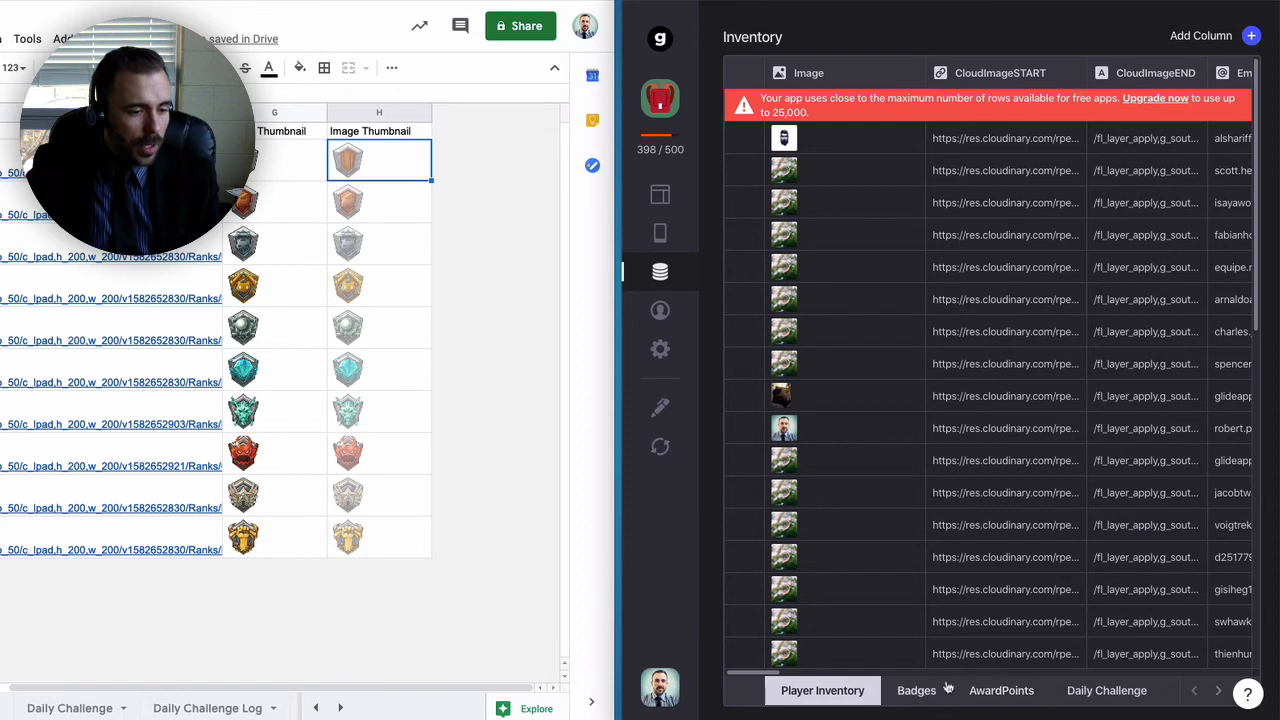
{"action": "left_click", "coordinate": [1218, 690]}
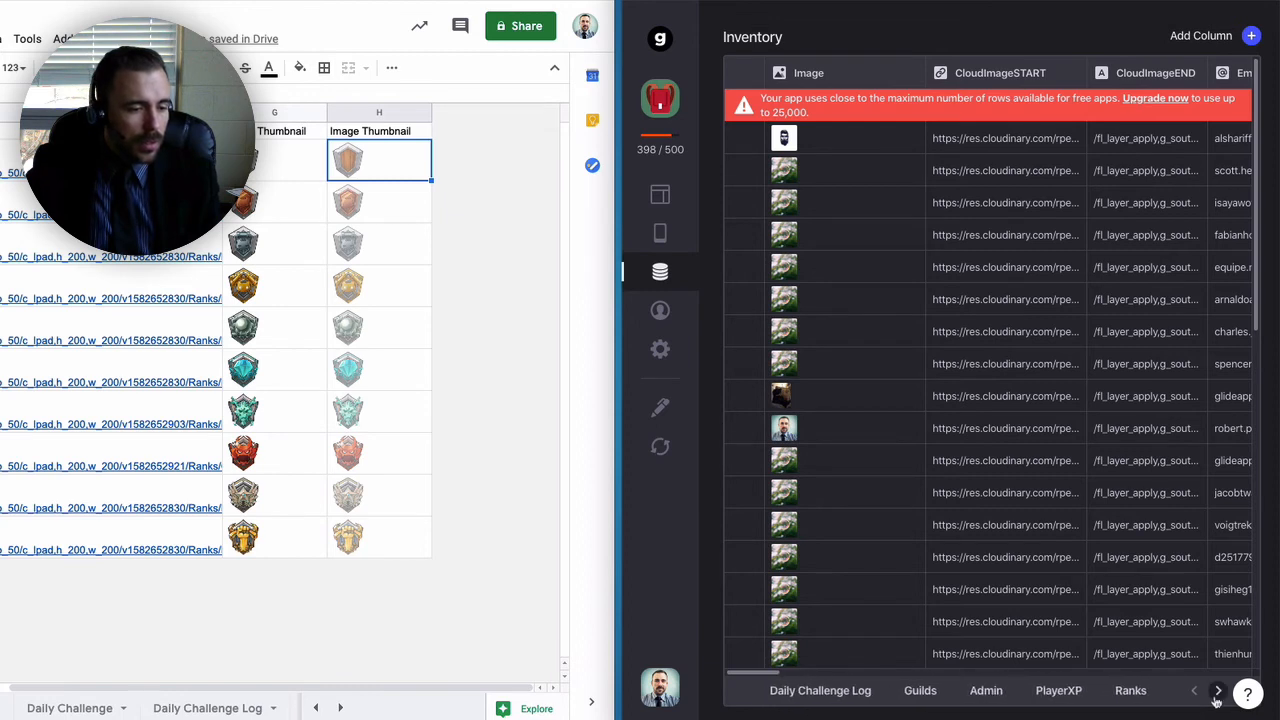
{"action": "left_click", "coordinate": [1124, 693]}
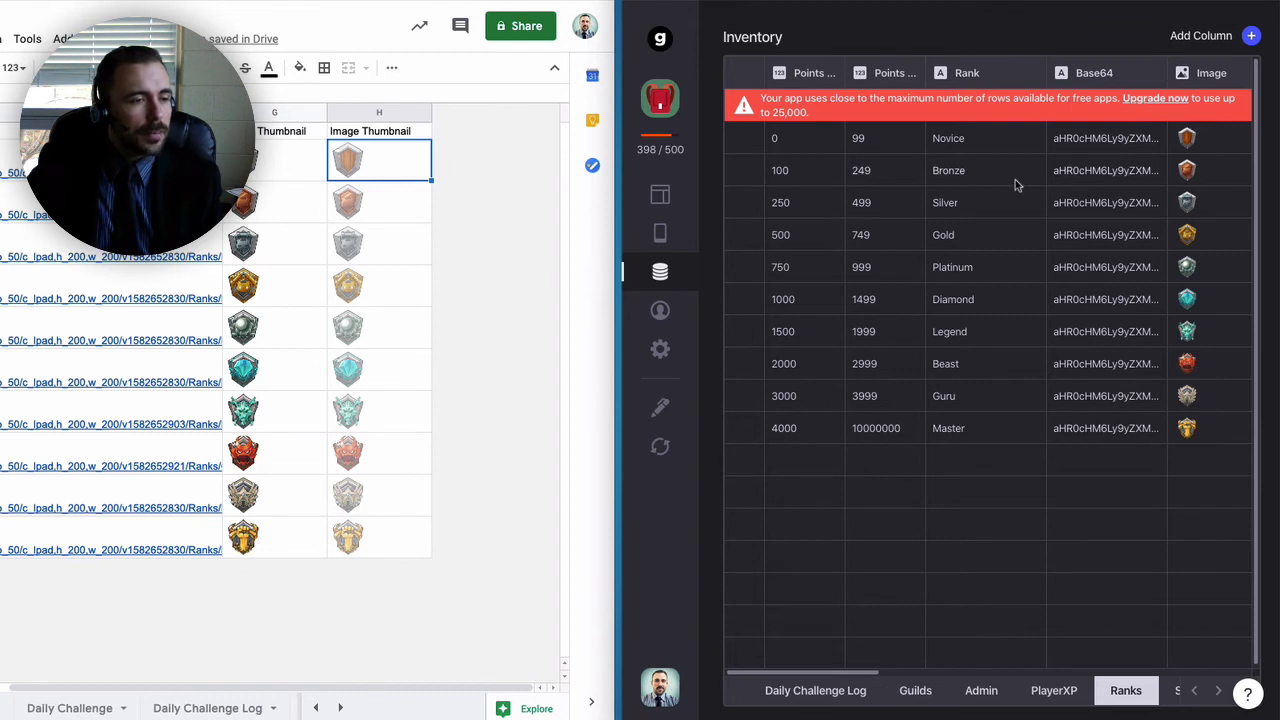
- Examine the Ranks table's Image, ImageGray, Range, Owners, LookupEmail, LookupPic and CurrentRankImage columns
{"action": "scroll", "coordinate": [1015, 184], "scroll_direction": "right", "scroll_amount": 5}
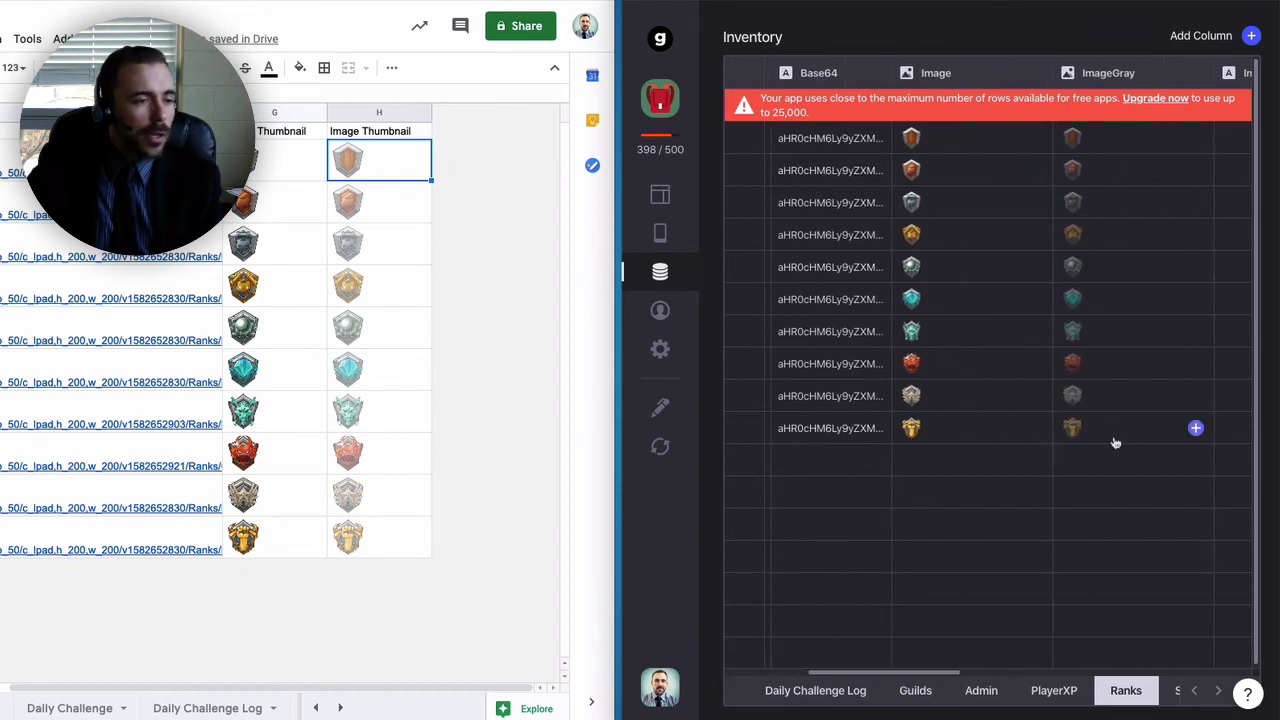
{"action": "scroll", "coordinate": [910, 262], "scroll_direction": "left", "scroll_amount": 2}
{"action": "scroll", "coordinate": [913, 266], "scroll_direction": "right", "scroll_amount": 10}
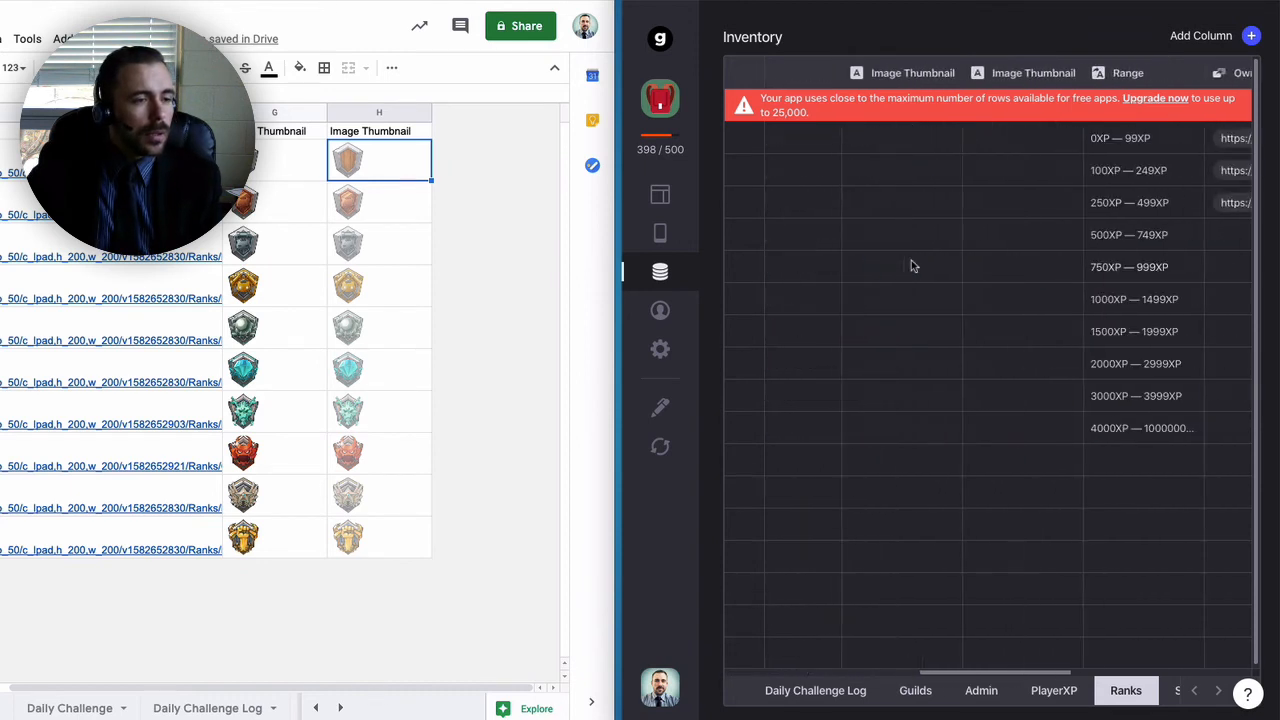
{"action": "scroll", "coordinate": [910, 262], "scroll_direction": "right", "scroll_amount": 3}
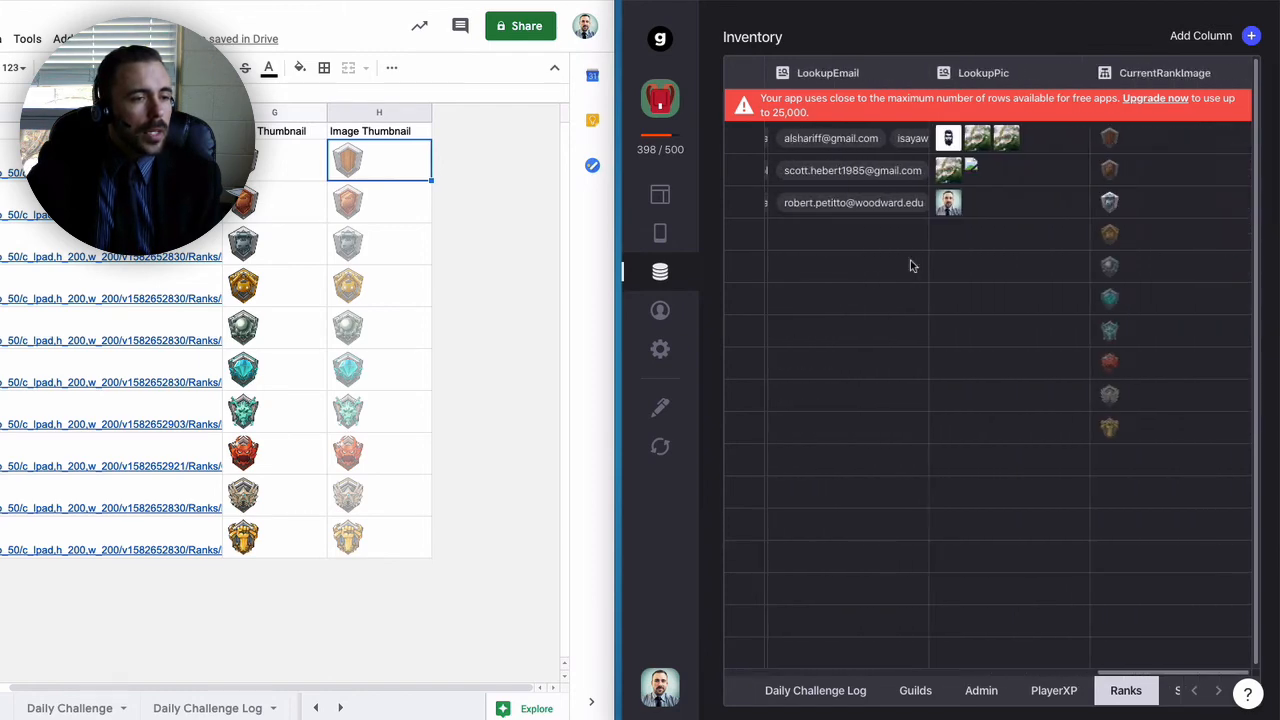
{"action": "scroll", "coordinate": [911, 259], "scroll_direction": "left", "scroll_amount": 4}
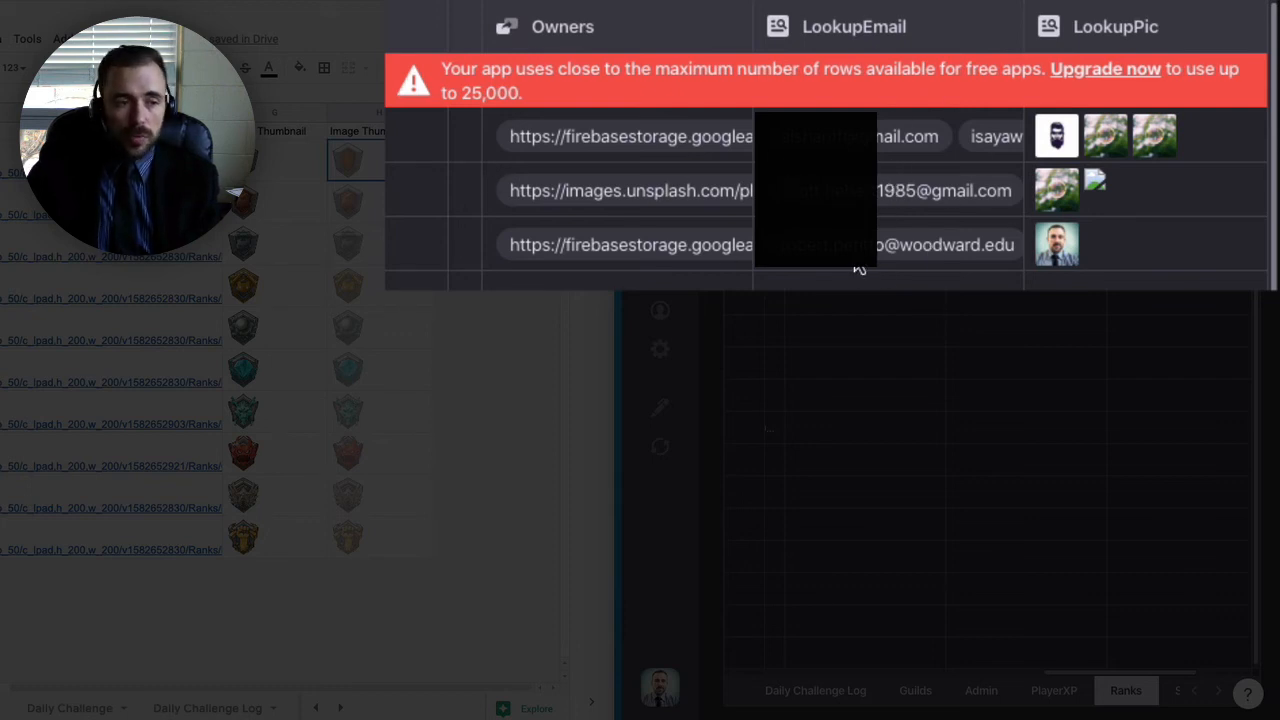
{"action": "scroll", "coordinate": [920, 230], "scroll_direction": "right", "scroll_amount": 5}
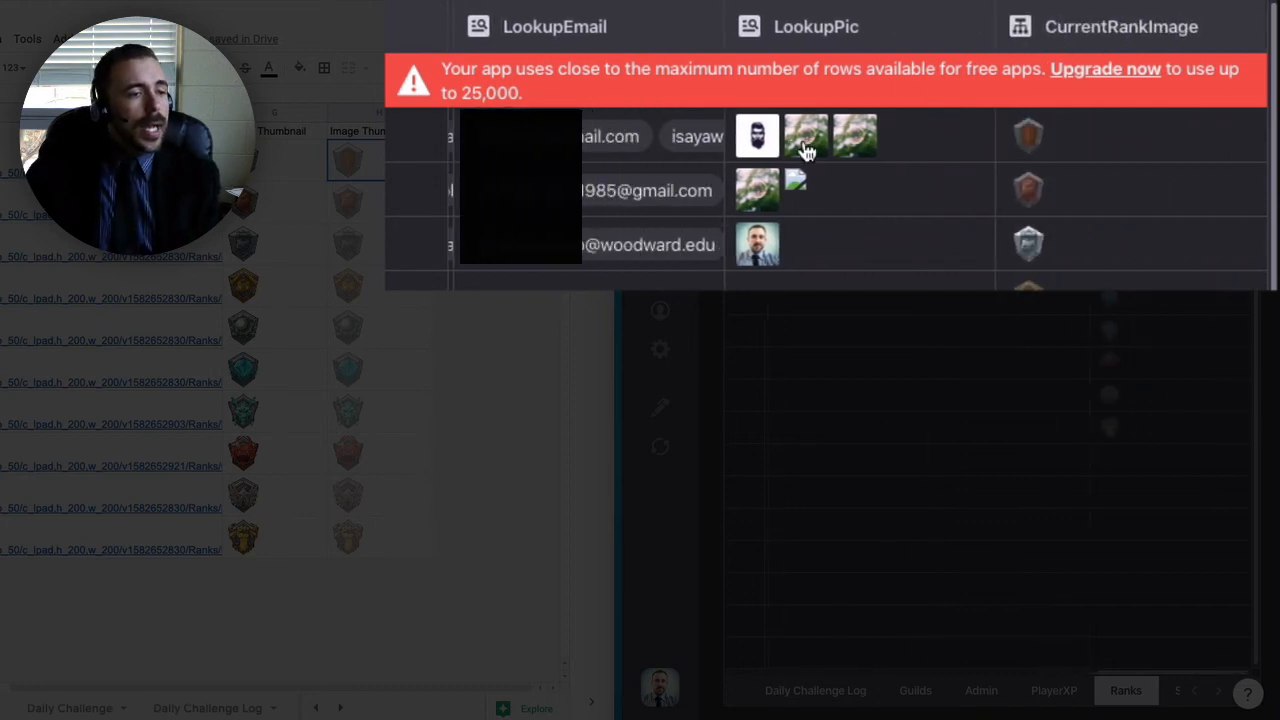
{"action": "scroll", "coordinate": [805, 145], "scroll_direction": "left", "scroll_amount": 1}
{"action": "scroll", "coordinate": [805, 145], "scroll_direction": "right", "scroll_amount": 1}
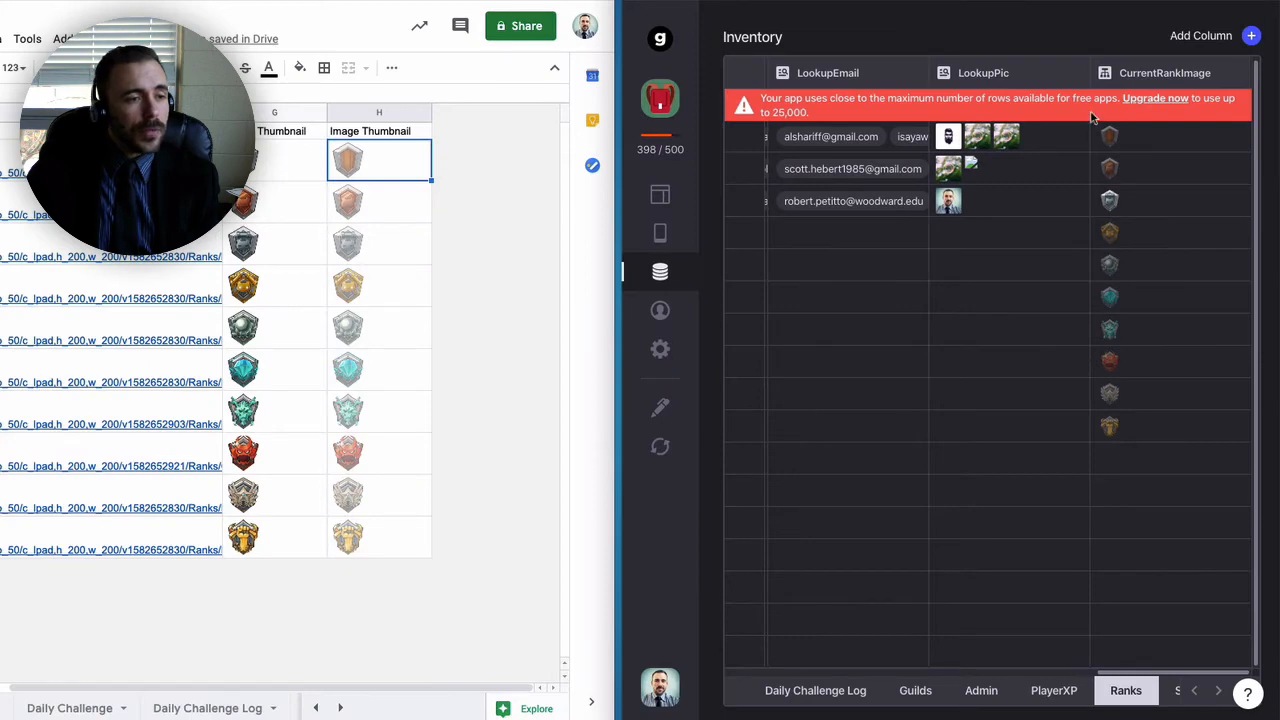
- Review the If → Then → Else conditions of the CurrentRankImage column in the Ranks table, leaving its configuration as is
{"action": "left_click", "coordinate": [1236, 75]}
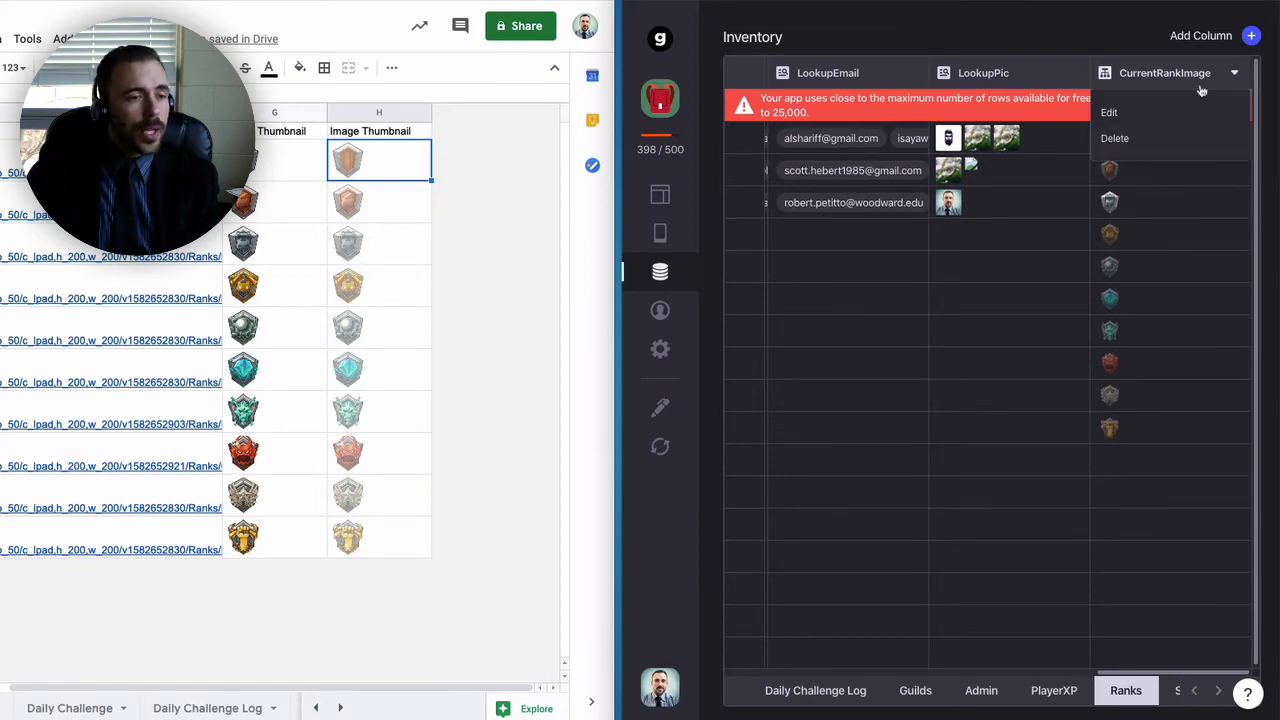
{"action": "left_click", "coordinate": [1084, 50]}
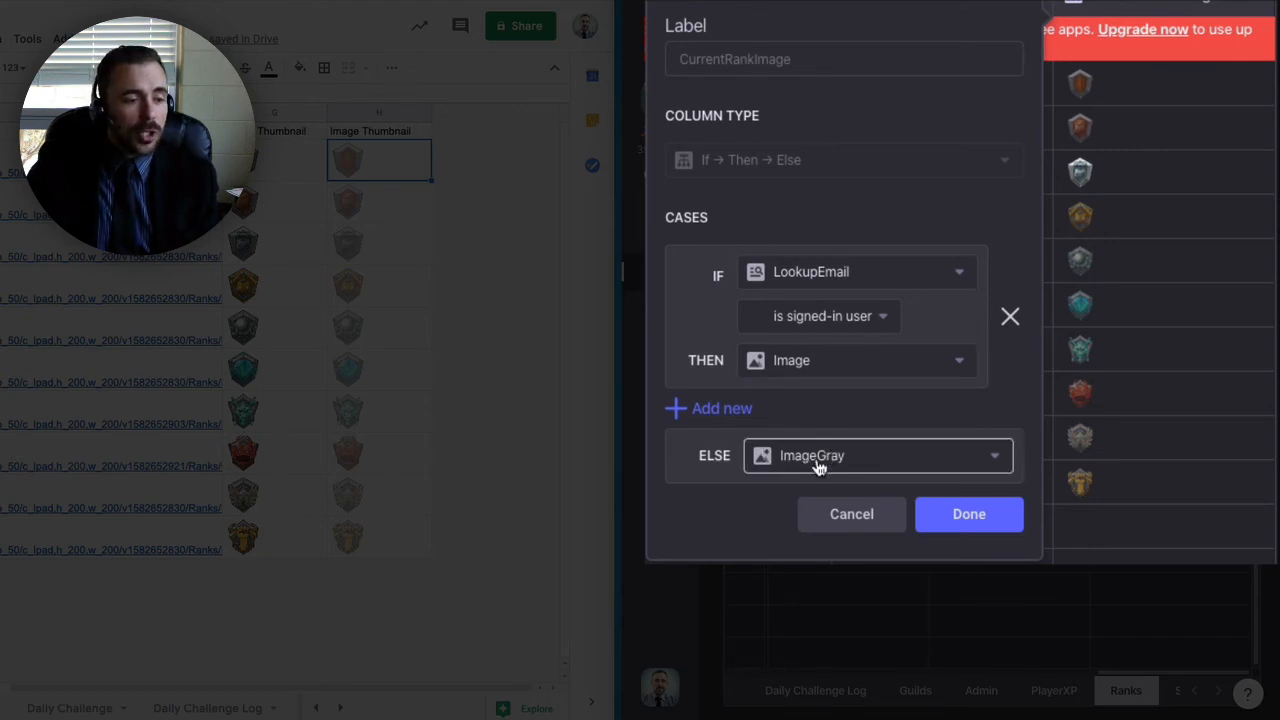
{"action": "left_click", "coordinate": [967, 517]}
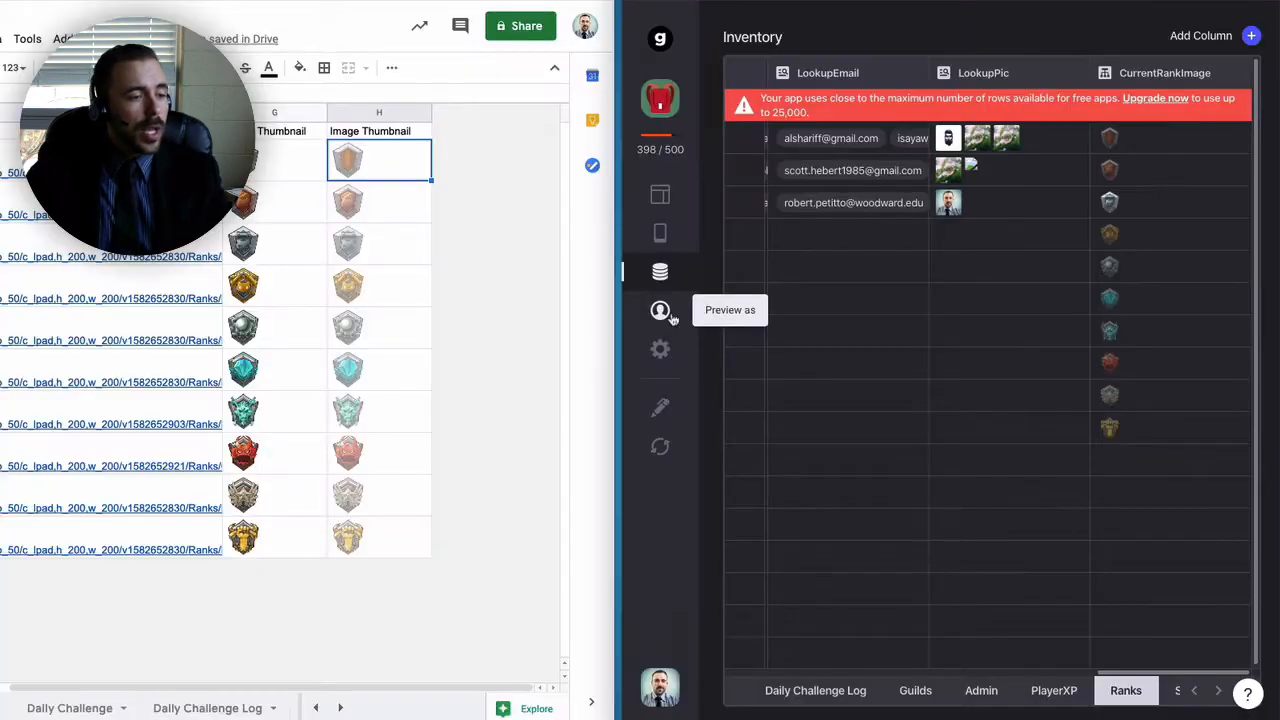
- Preview the app as a specific user by entering their e-mail, and compare the Ranks table's Image and CurrentRankImage columns
{"action": "left_click", "coordinate": [673, 317]}
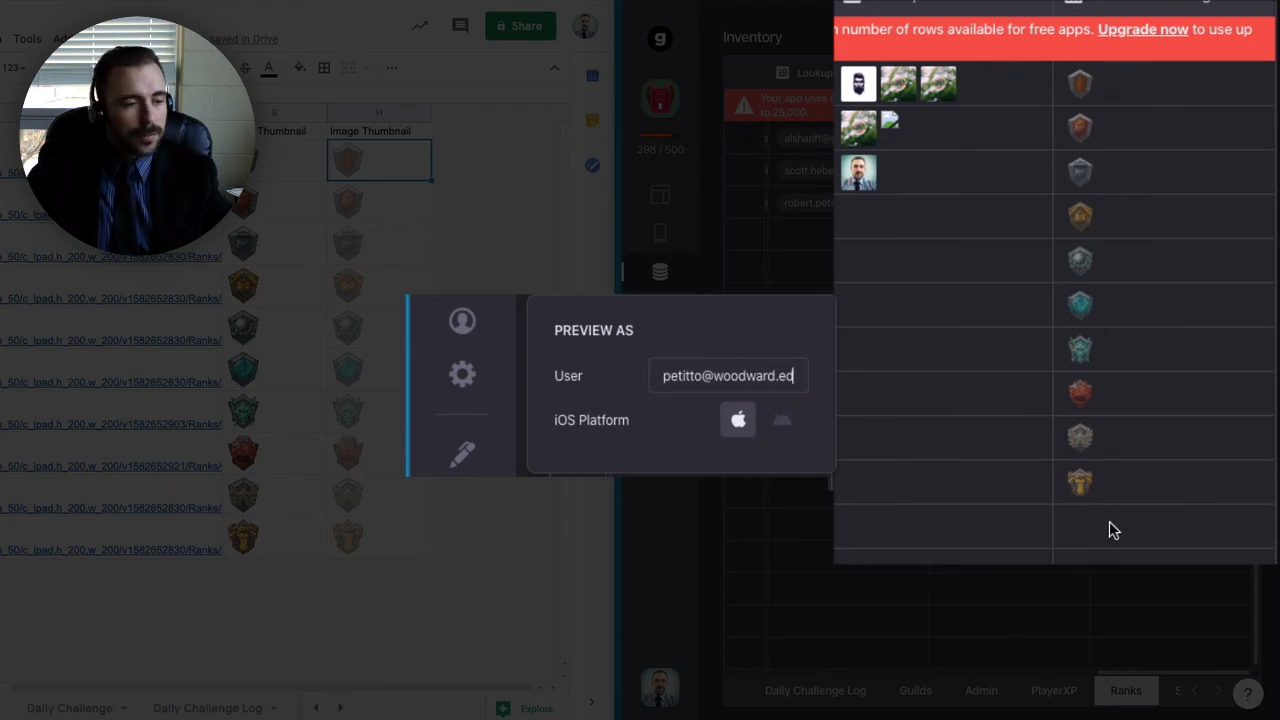
{"action": "type", "text": "u"}
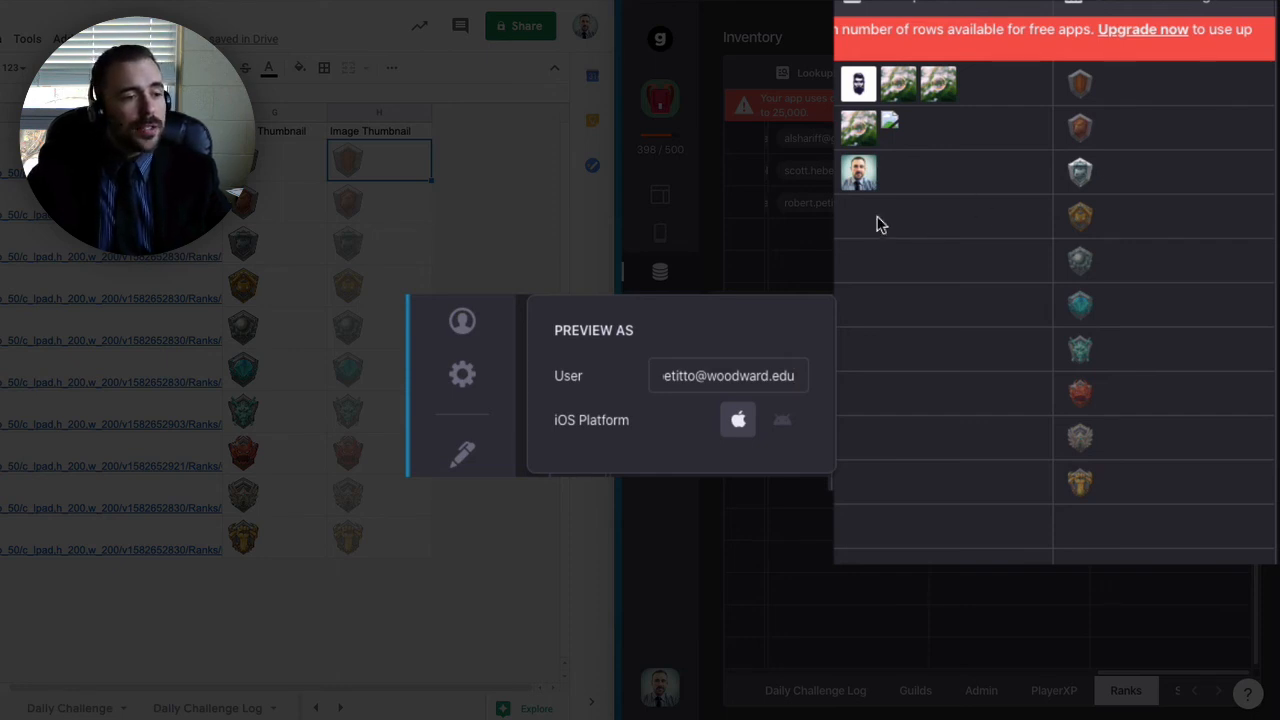
{"action": "left_click", "coordinate": [940, 257]}
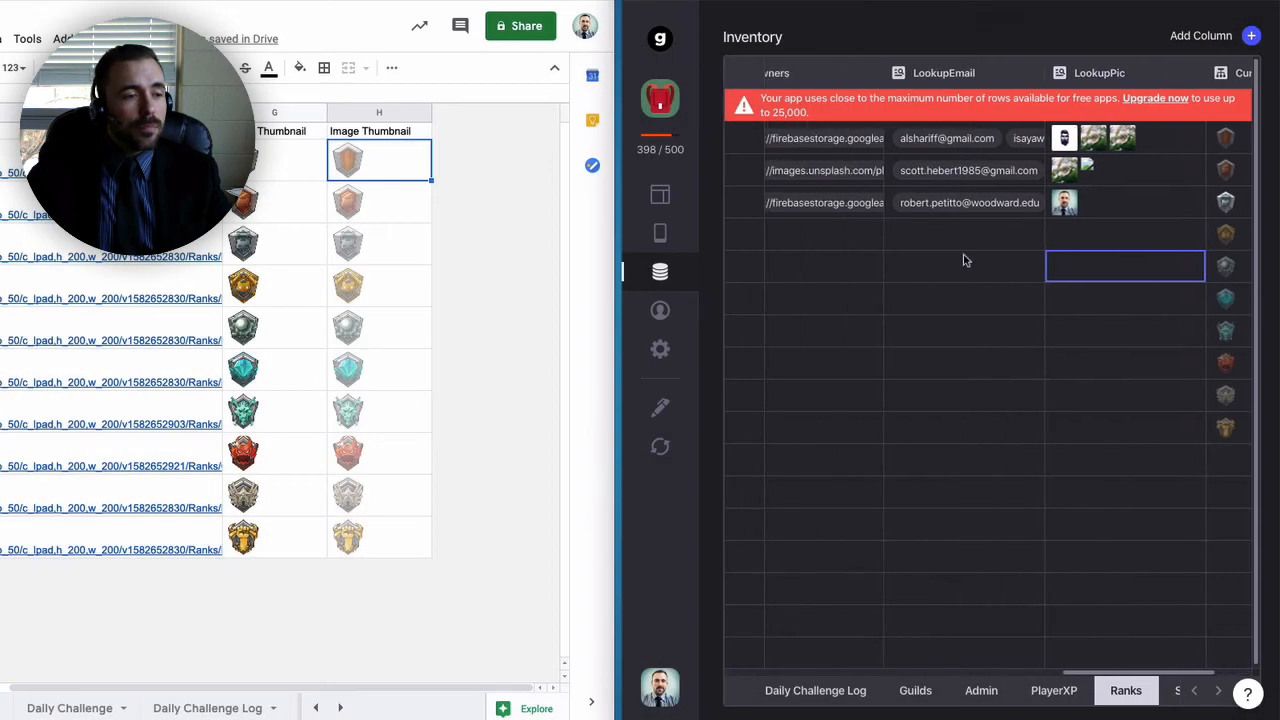
{"action": "scroll", "coordinate": [970, 262], "scroll_direction": "left", "scroll_amount": 5}
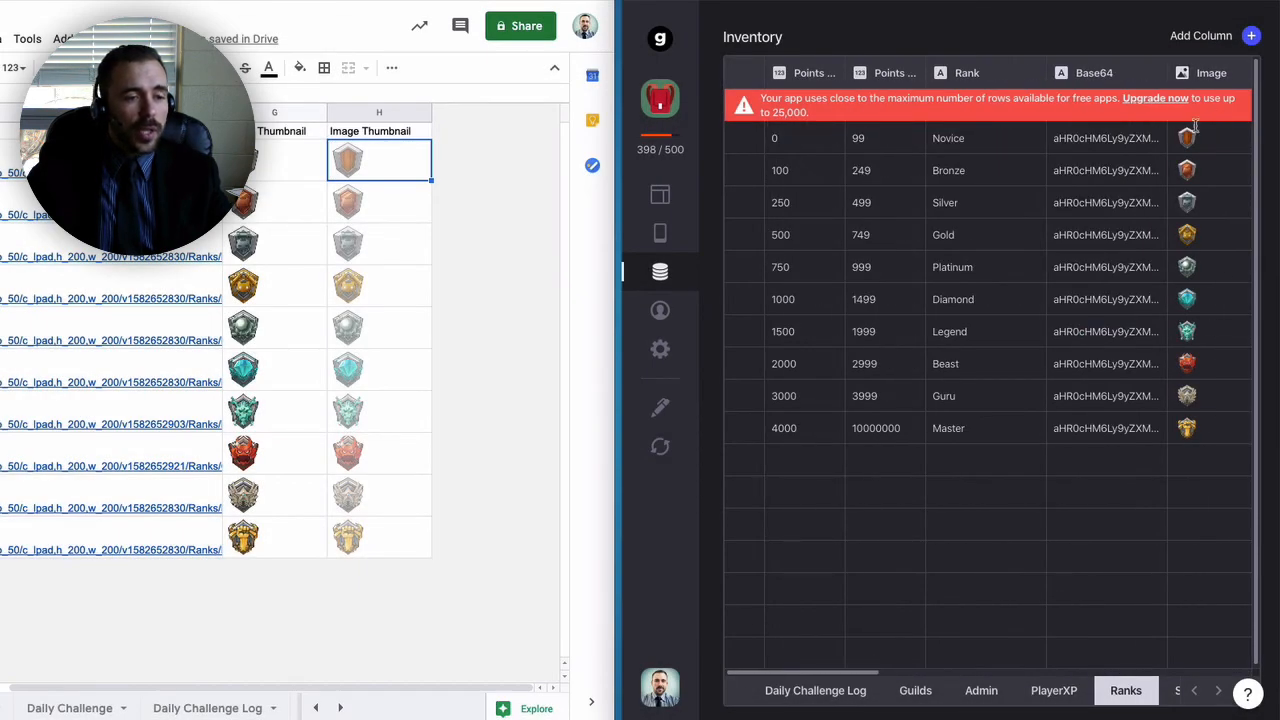
{"action": "scroll", "coordinate": [1130, 320], "scroll_direction": "right", "scroll_amount": 10}
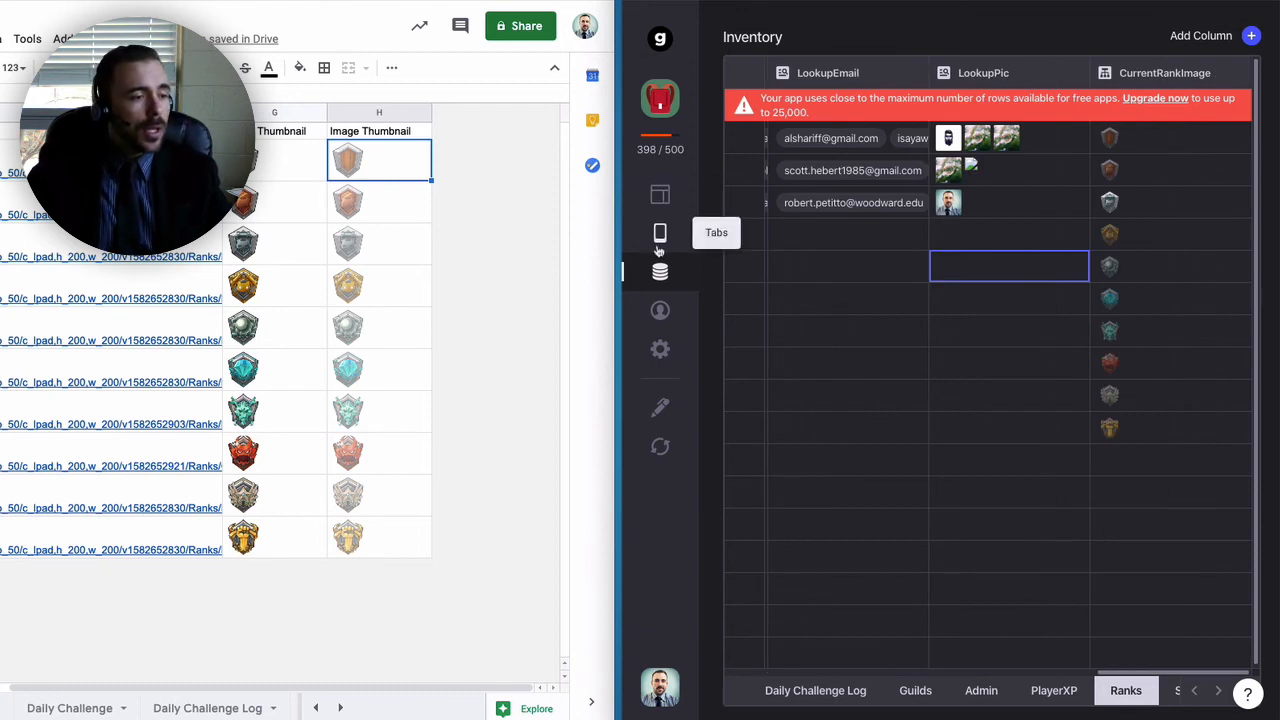
- Open the Ranks screen in the layout editor's app preview and clear the list's Details field
{"action": "left_click", "coordinate": [662, 192]}
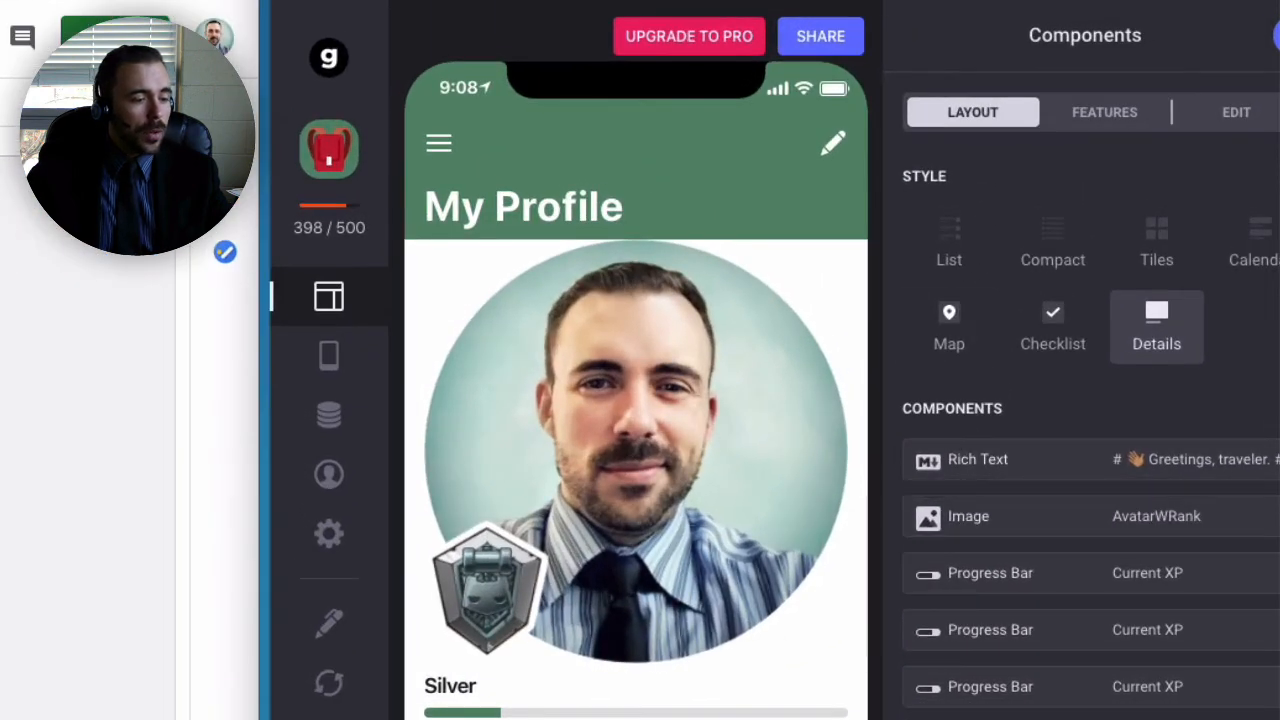
{"action": "left_click", "coordinate": [437, 148]}
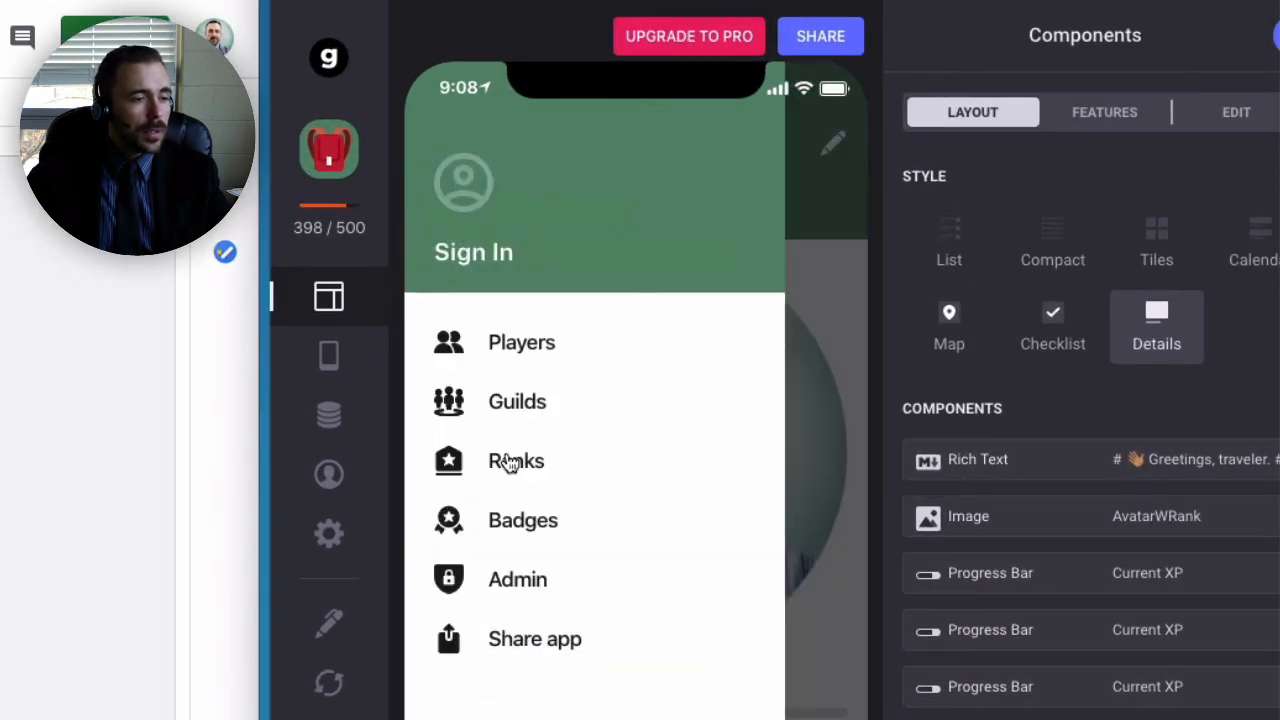
{"action": "left_click", "coordinate": [508, 457]}
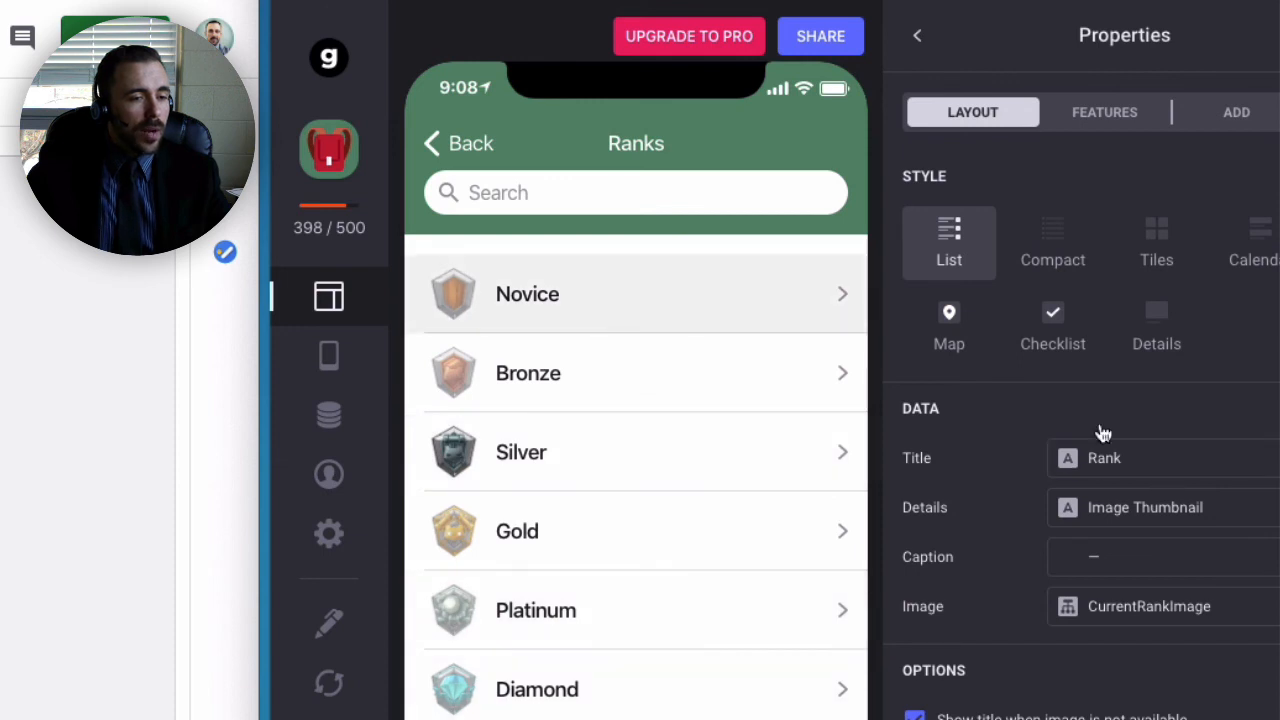
{"action": "left_click", "coordinate": [1143, 512]}
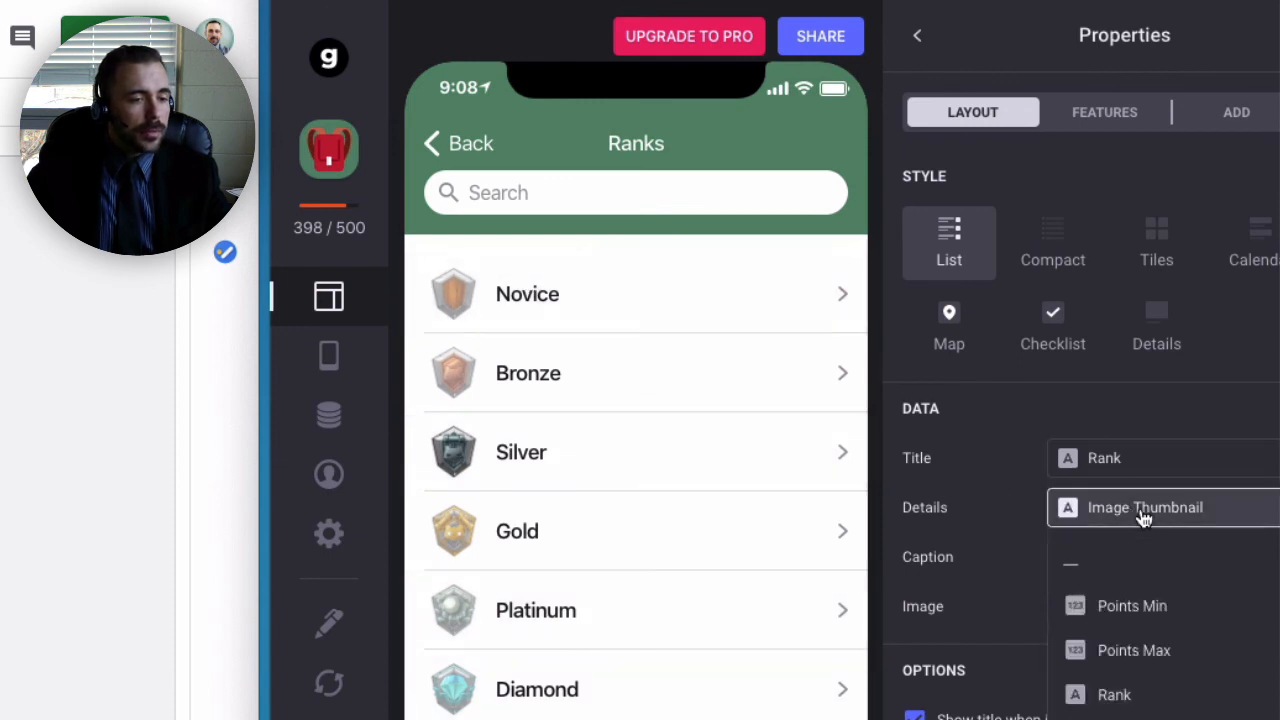
{"action": "left_click", "coordinate": [1118, 578]}
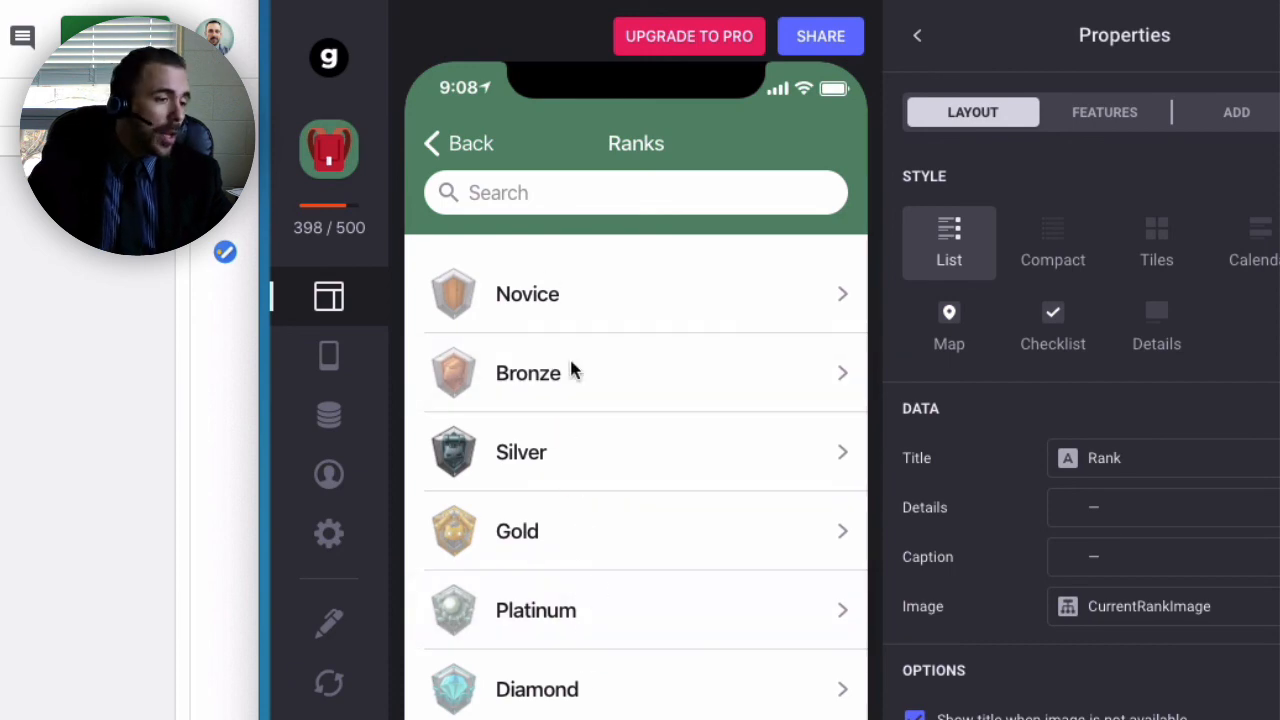
- Leave the Ranks screen and open the Badges screen in the app preview to view the badge images
{"action": "left_click", "coordinate": [474, 147]}
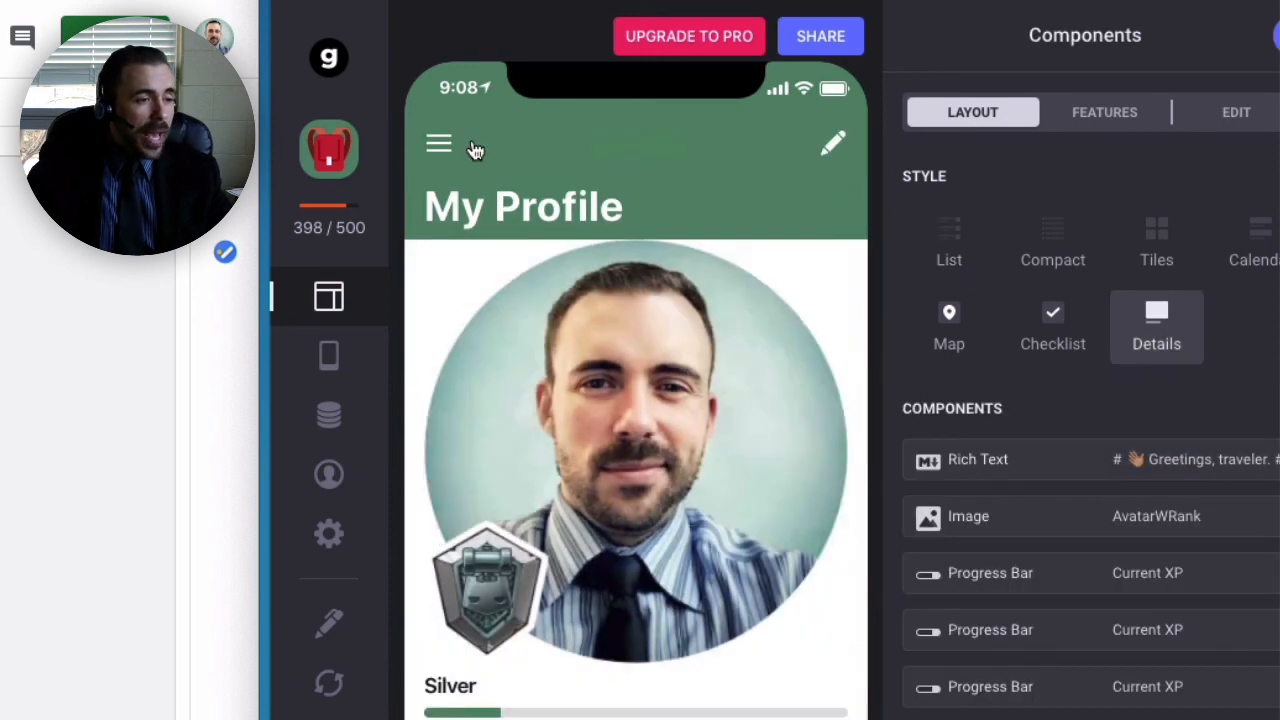
{"action": "left_click", "coordinate": [457, 144]}
{"action": "left_click", "coordinate": [526, 522]}
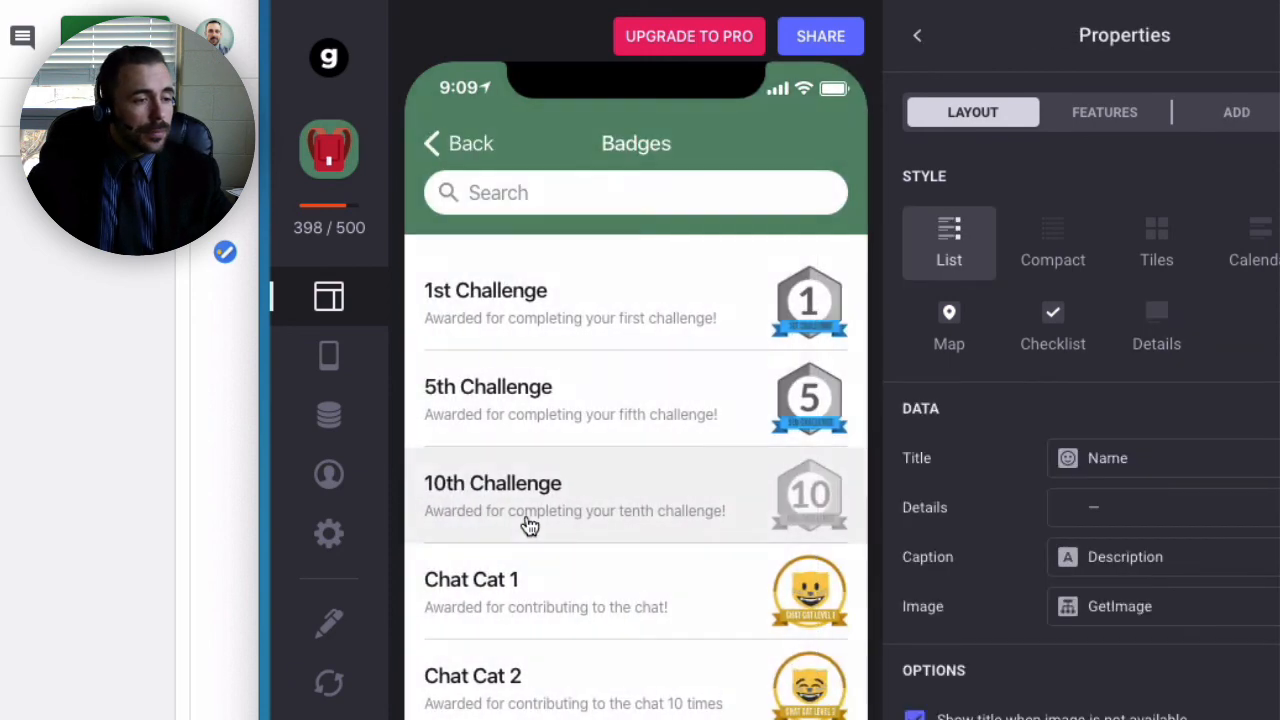